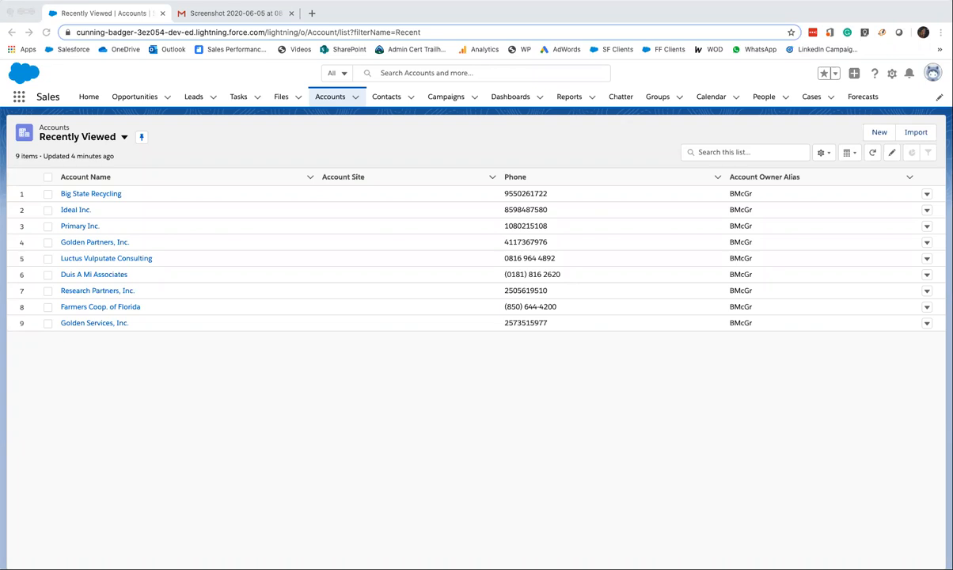
# Step: View the Home page and the list of recently viewed opportunities
pyautogui.click(85, 96)
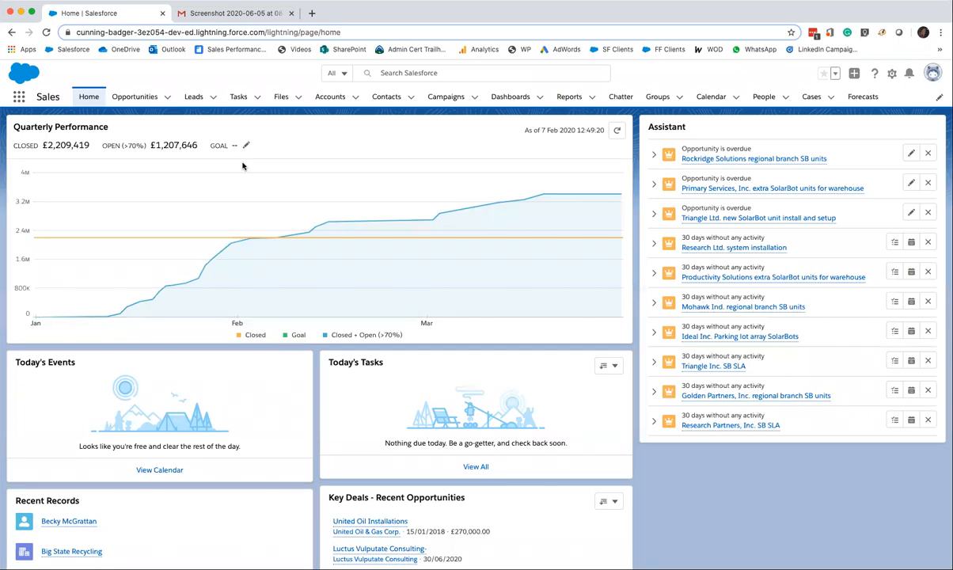
pyautogui.click(139, 96)
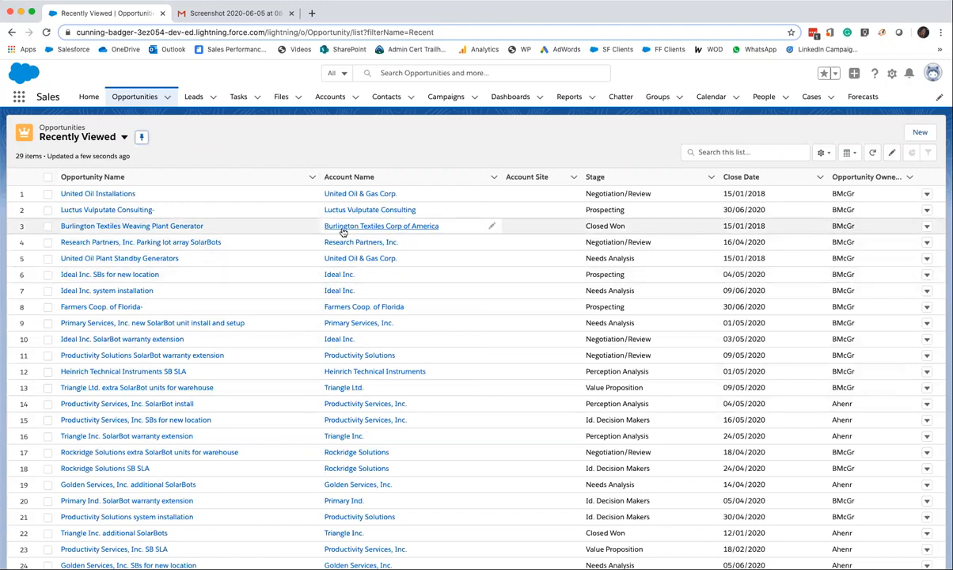
# Step: Create an account list view named "My Accounts in California" that only its creator can see
pyautogui.click(336, 100)
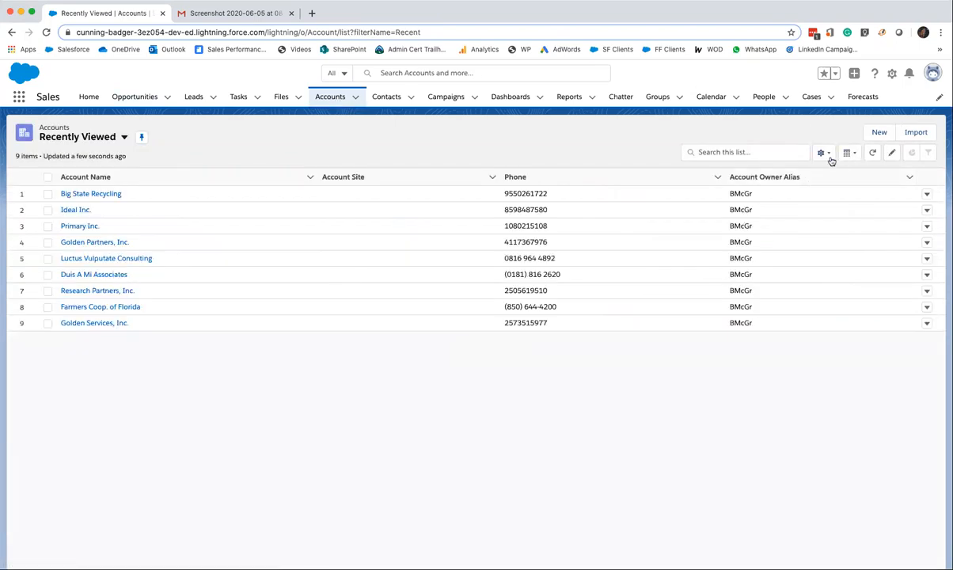
pyautogui.click(828, 155)
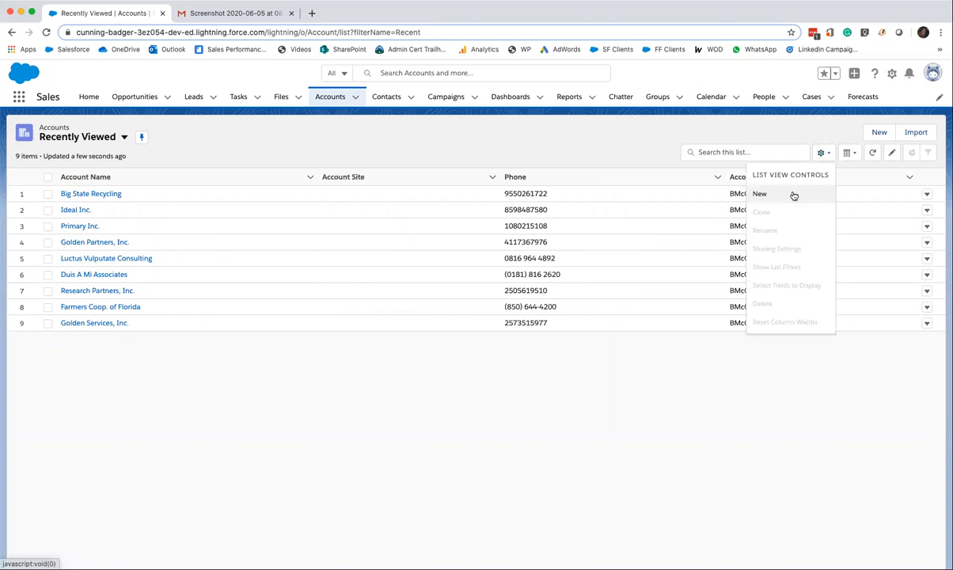
pyautogui.click(753, 193)
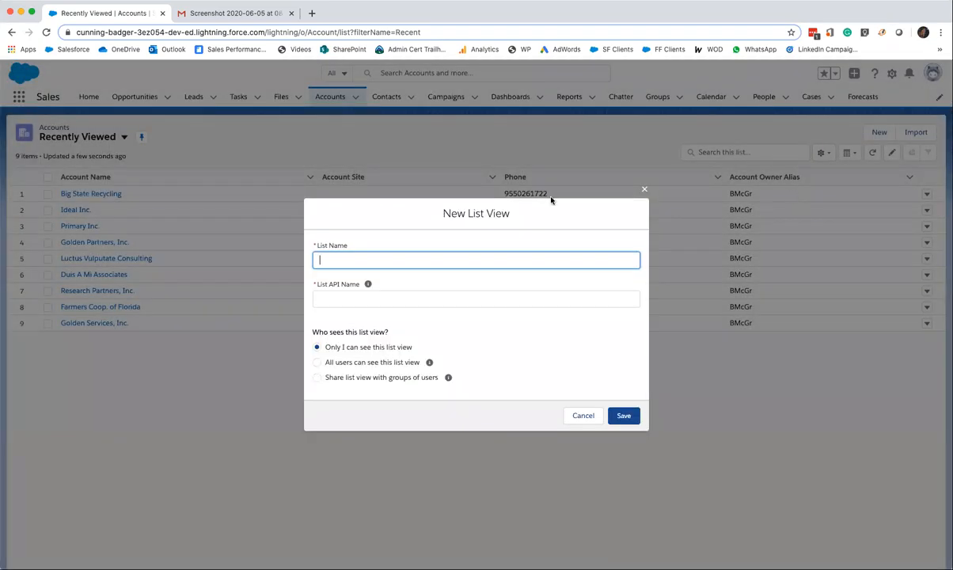
pyautogui.click(423, 262)
pyautogui.write('My Accounts in California')
pyautogui.click(512, 339)
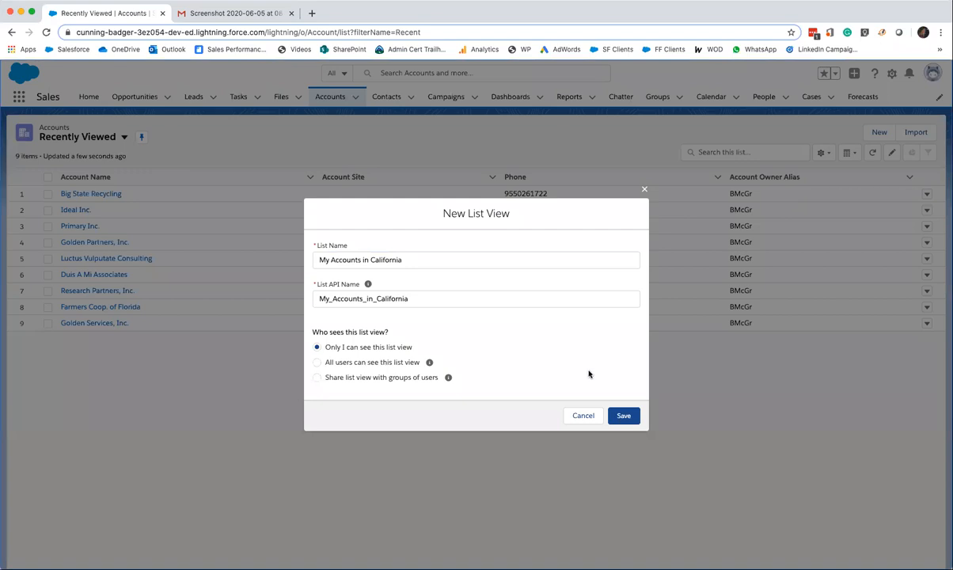
pyautogui.click(624, 416)
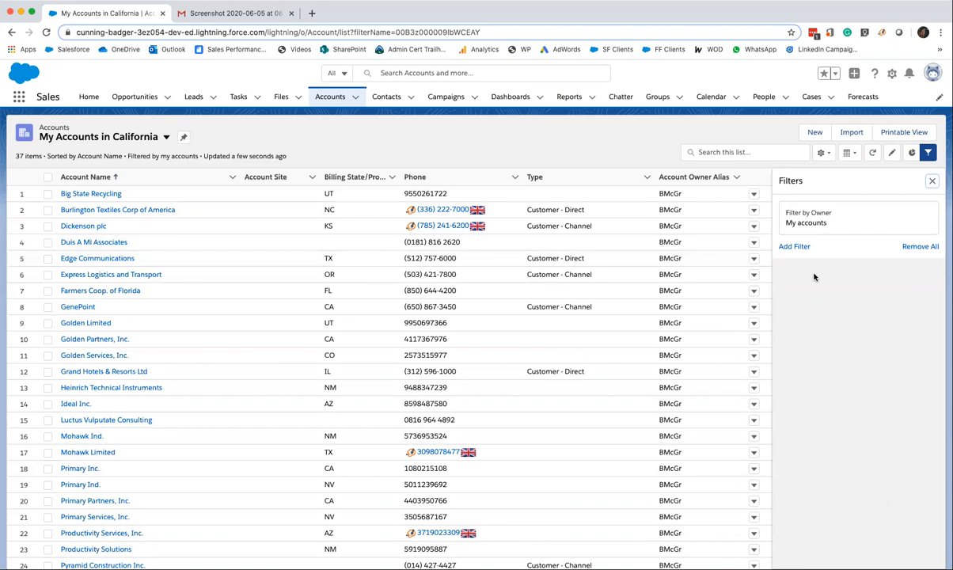
# Step: Add a filter to the list view for Billing State/Province equals CA
pyautogui.click(796, 247)
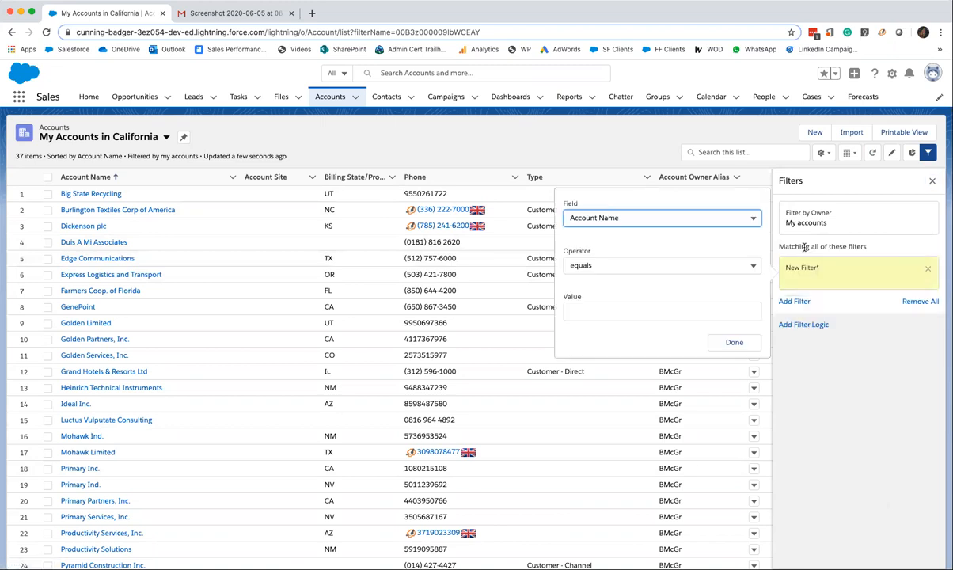
pyautogui.click(657, 220)
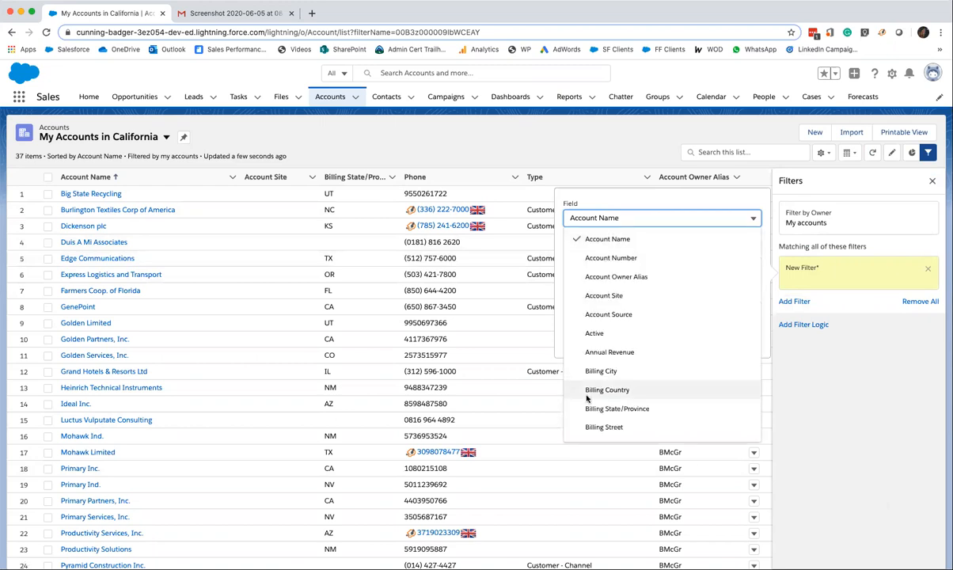
pyautogui.click(617, 409)
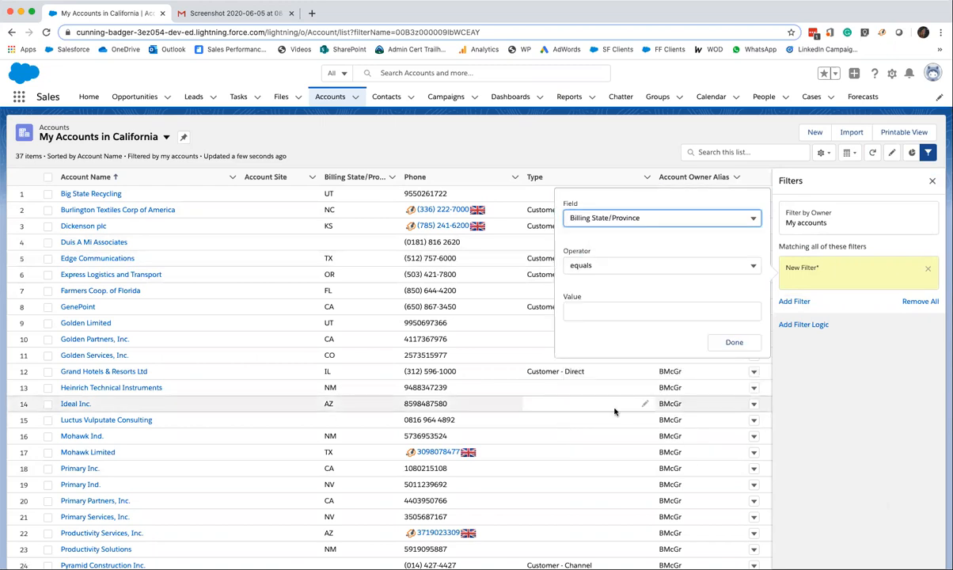
pyautogui.click(643, 310)
pyautogui.write('CA')
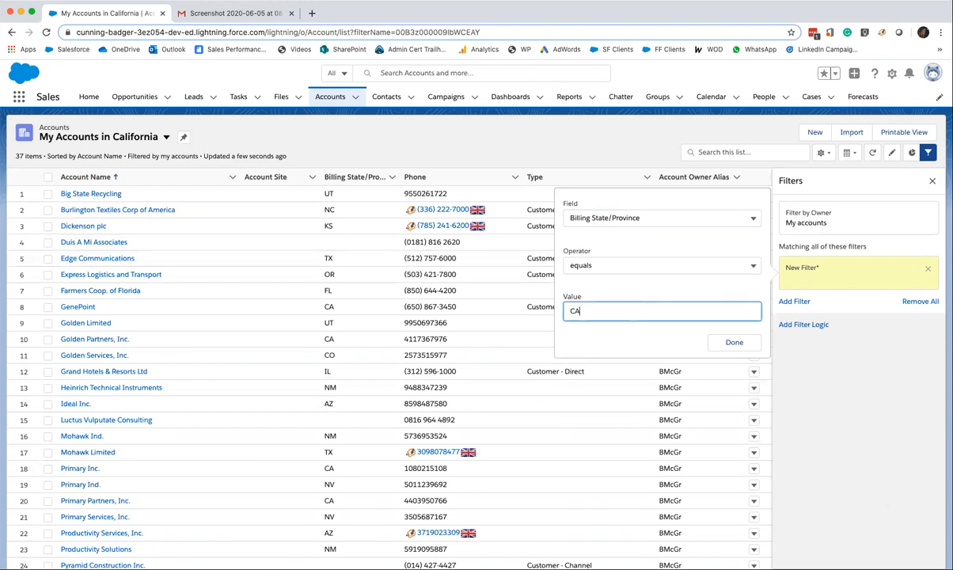
pyautogui.click(734, 345)
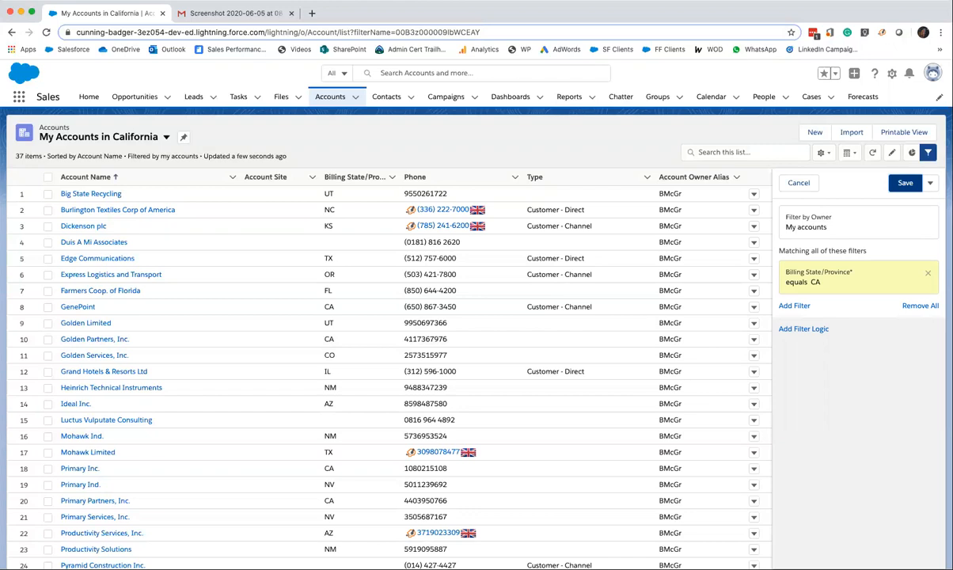
# Step: Add a second filter for Annual Revenue greater or equal 1000000 and save the list view's filters
pyautogui.click(794, 305)
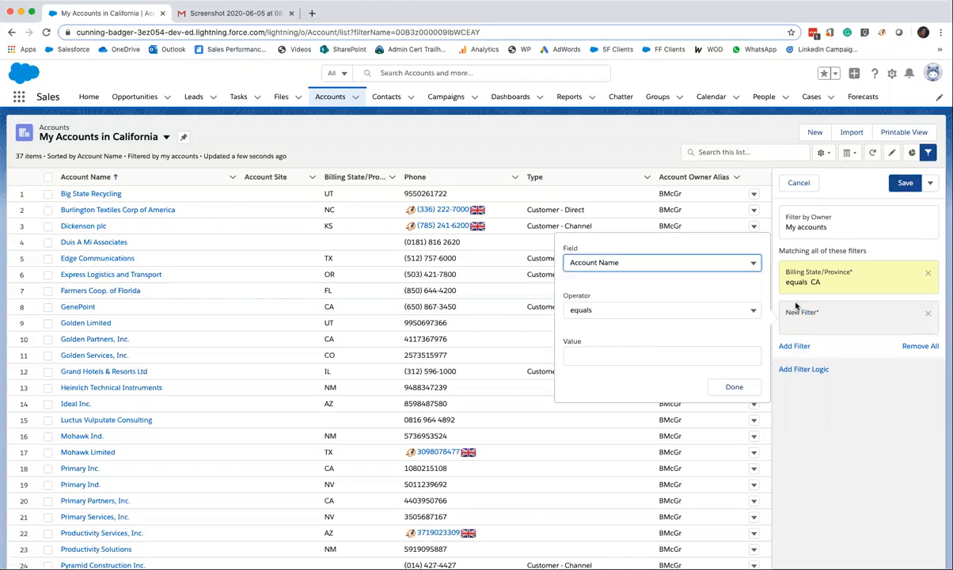
pyautogui.click(601, 259)
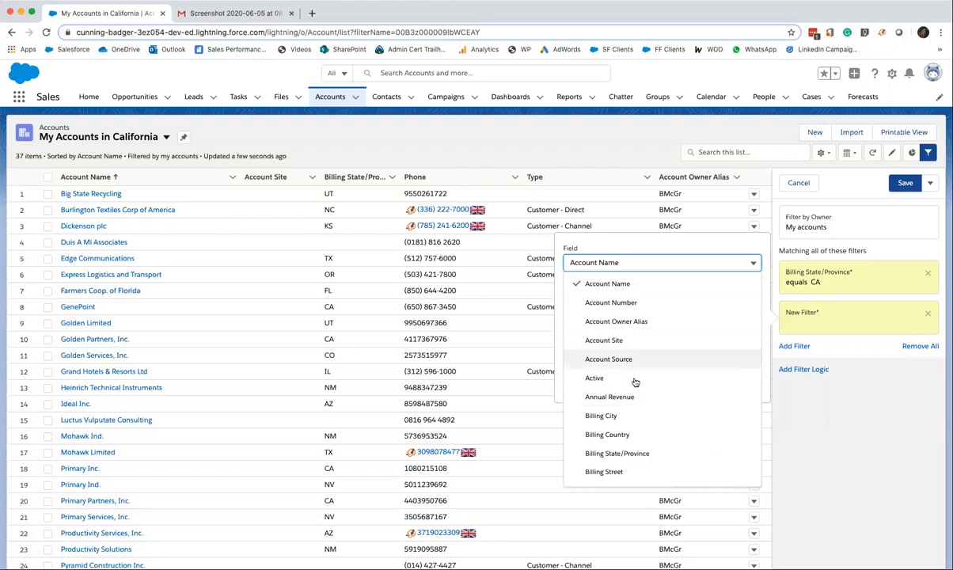
pyautogui.click(634, 397)
pyautogui.click(603, 353)
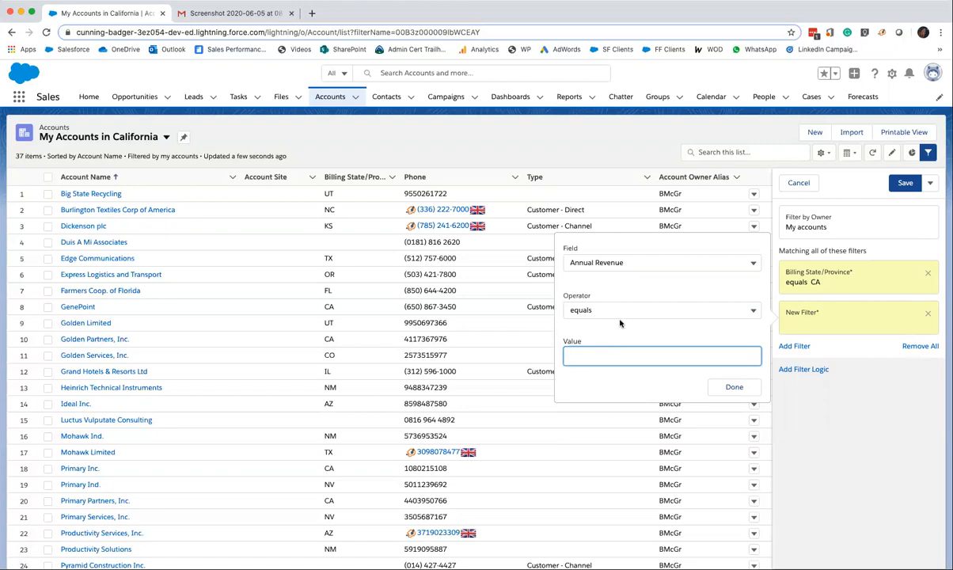
pyautogui.click(607, 310)
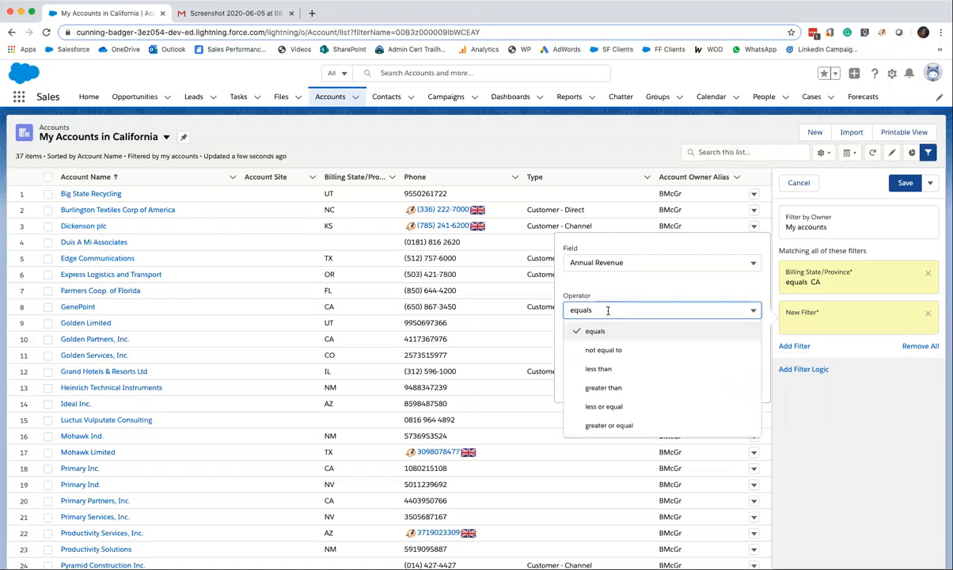
pyautogui.click(619, 426)
pyautogui.click(613, 356)
pyautogui.write('1000000')
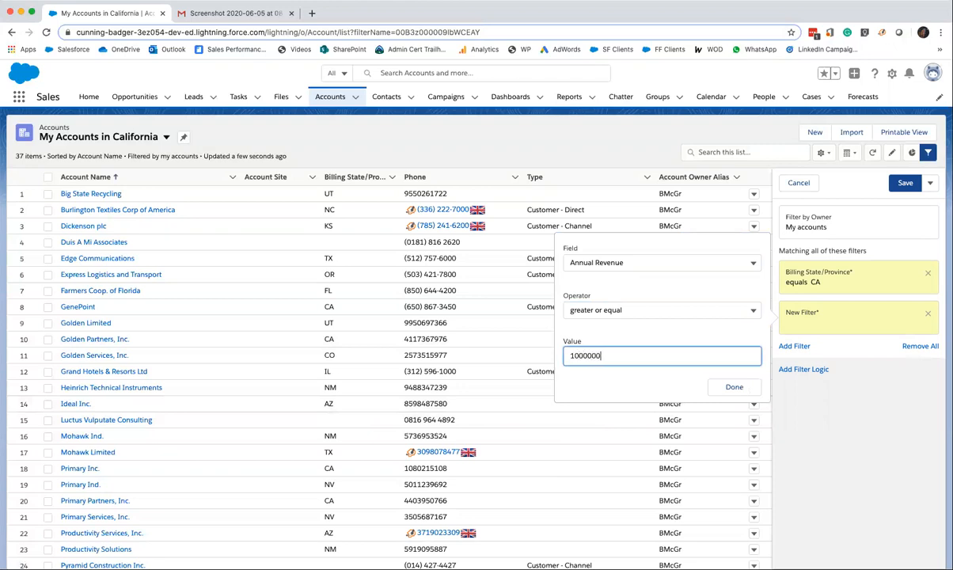
pyautogui.click(737, 388)
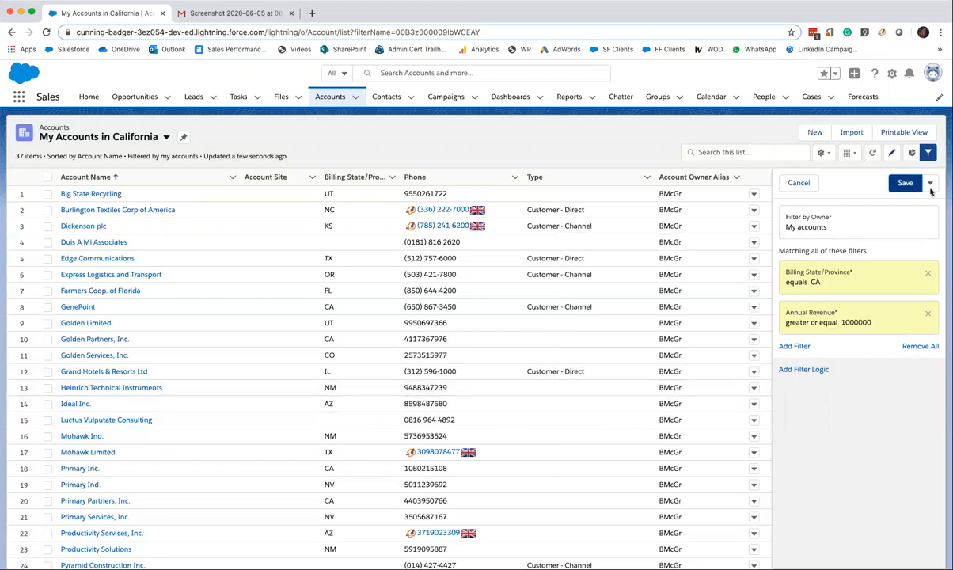
pyautogui.click(907, 185)
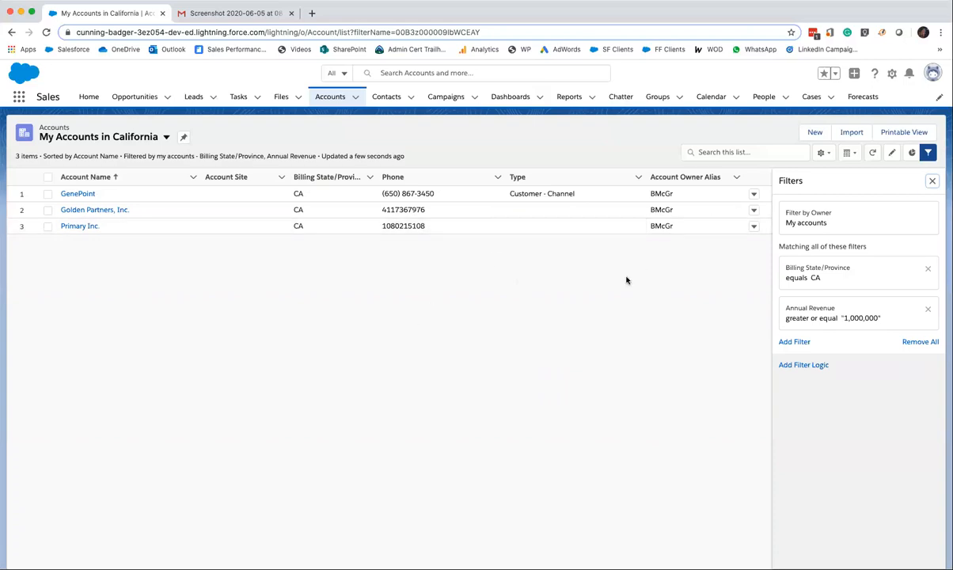
# Step: Add Annual Revenue to the visible fields of the list view
pyautogui.click(825, 153)
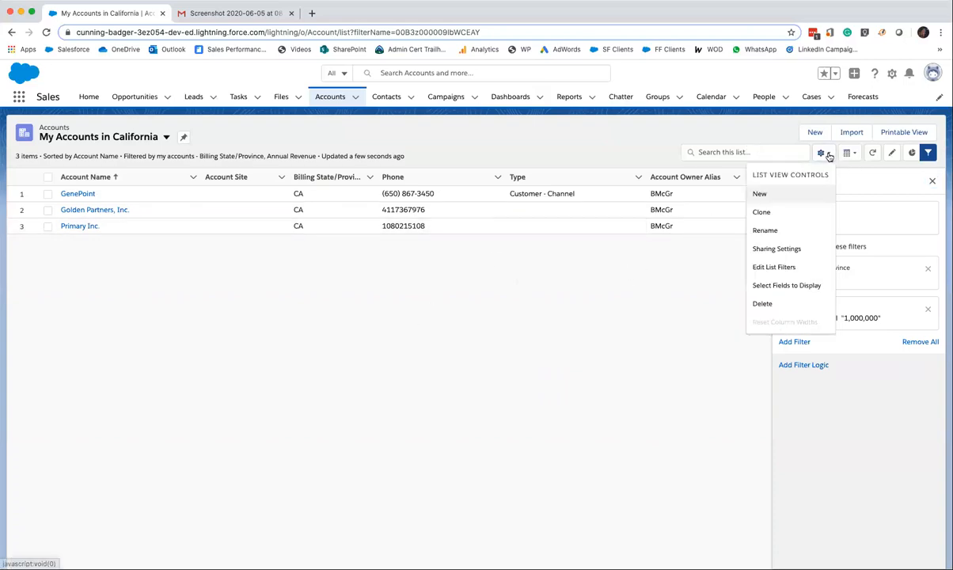
pyautogui.click(799, 287)
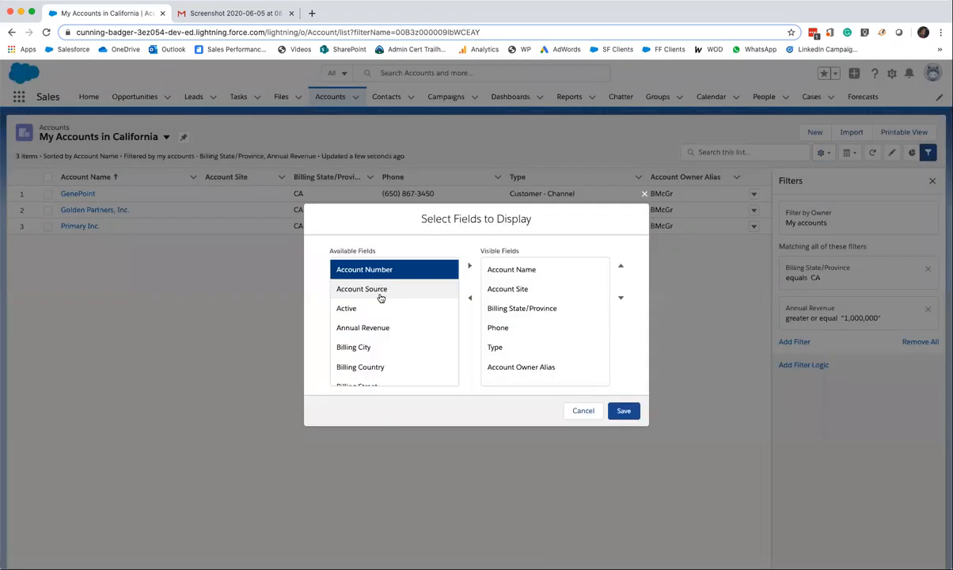
pyautogui.scroll(-1, 378, 297)
pyautogui.click(377, 321)
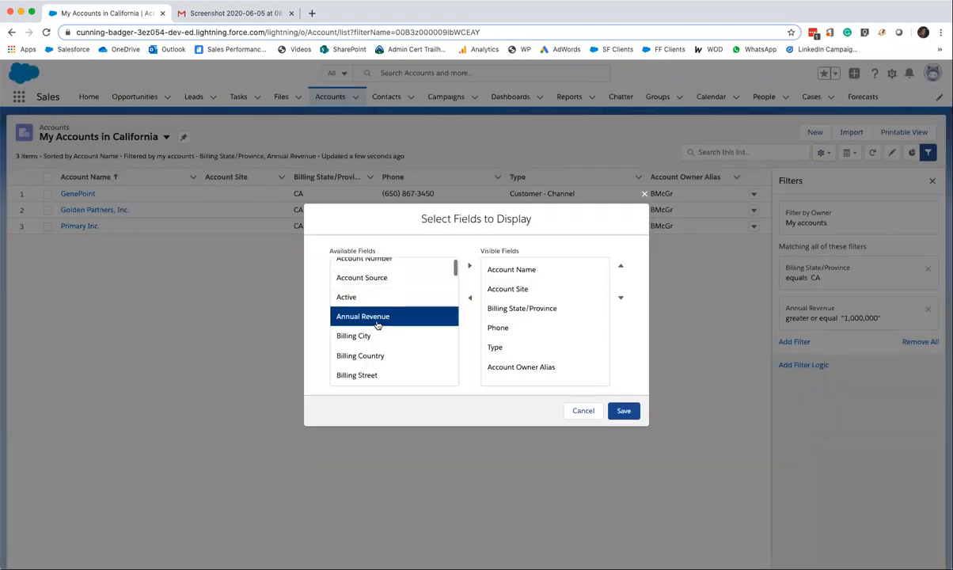
pyautogui.click(470, 266)
# Step: Move Annual Revenue up to directly after Account Name in the visible fields and save the field selection
pyautogui.click(543, 376)
pyautogui.click(621, 267)
pyautogui.click(621, 268)
pyautogui.click(621, 268)
pyautogui.click(621, 268)
pyautogui.click(620, 268)
pyautogui.scroll(1, 532, 317)
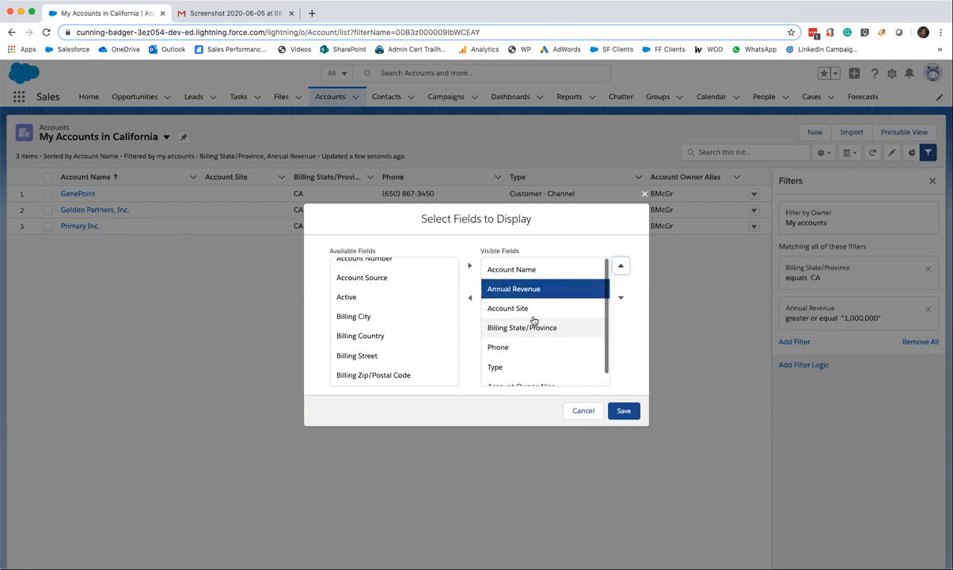
pyautogui.click(624, 410)
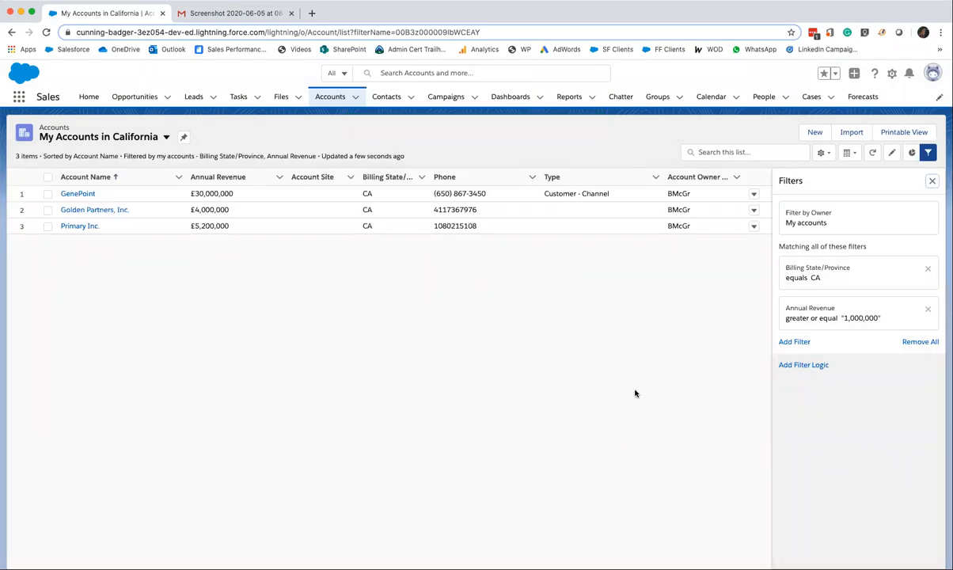
# Step: Add a third filter for Billing State/Province equals AZ and save the list view
pyautogui.click(798, 342)
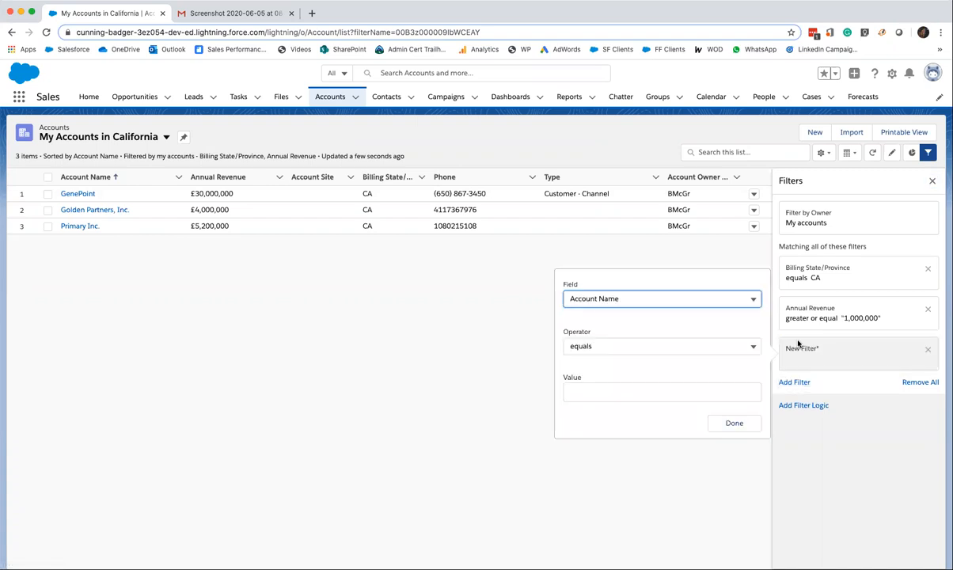
pyautogui.click(637, 300)
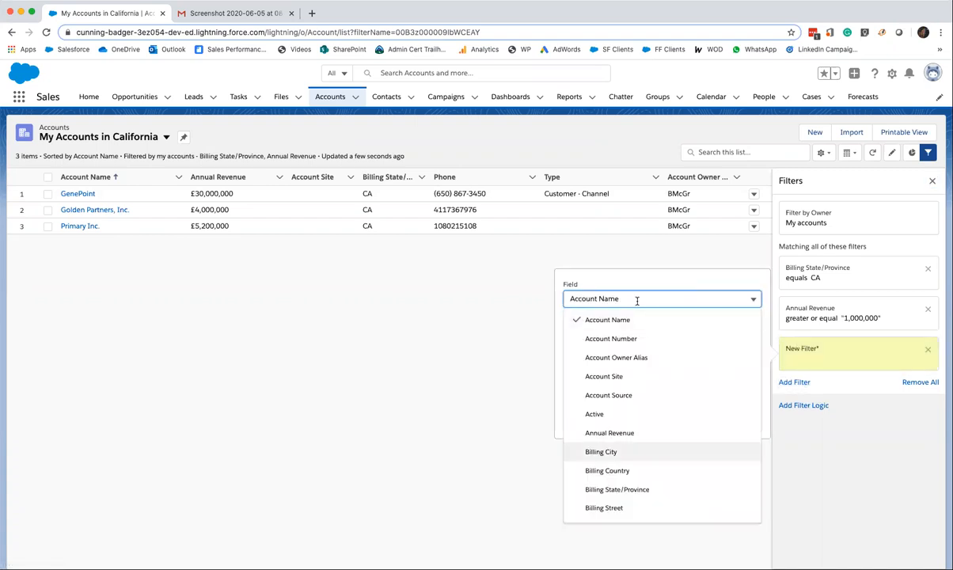
pyautogui.click(631, 489)
pyautogui.click(629, 390)
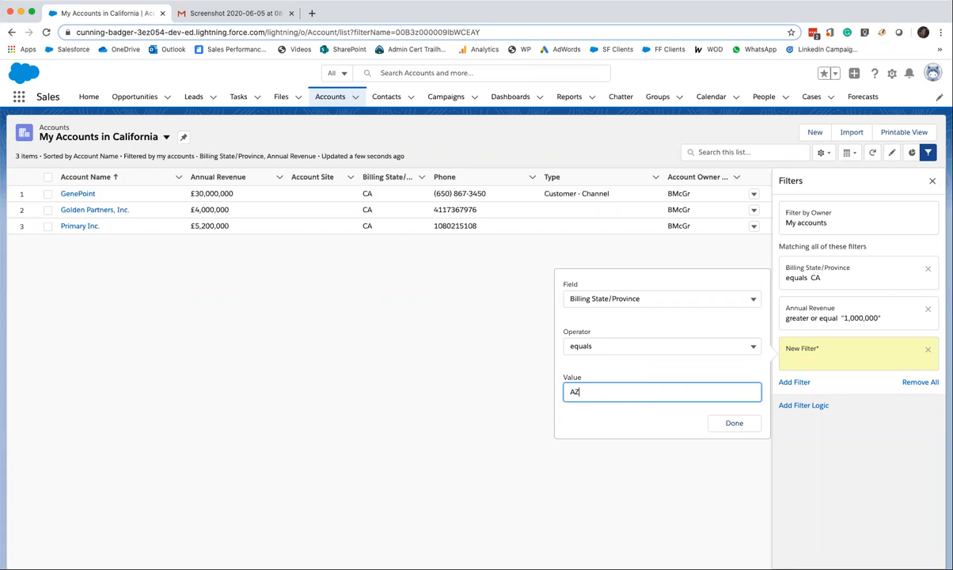
pyautogui.click(734, 423)
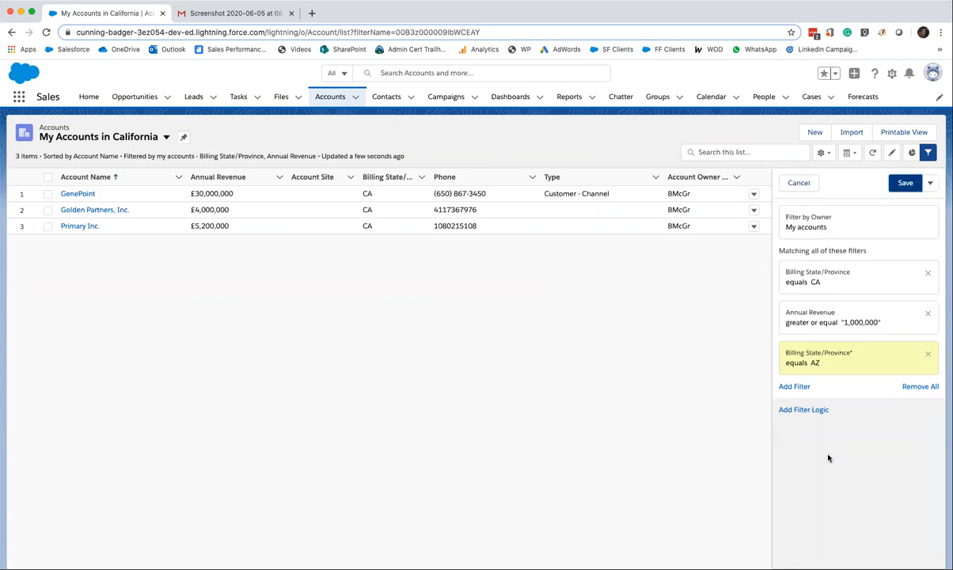
pyautogui.click(906, 183)
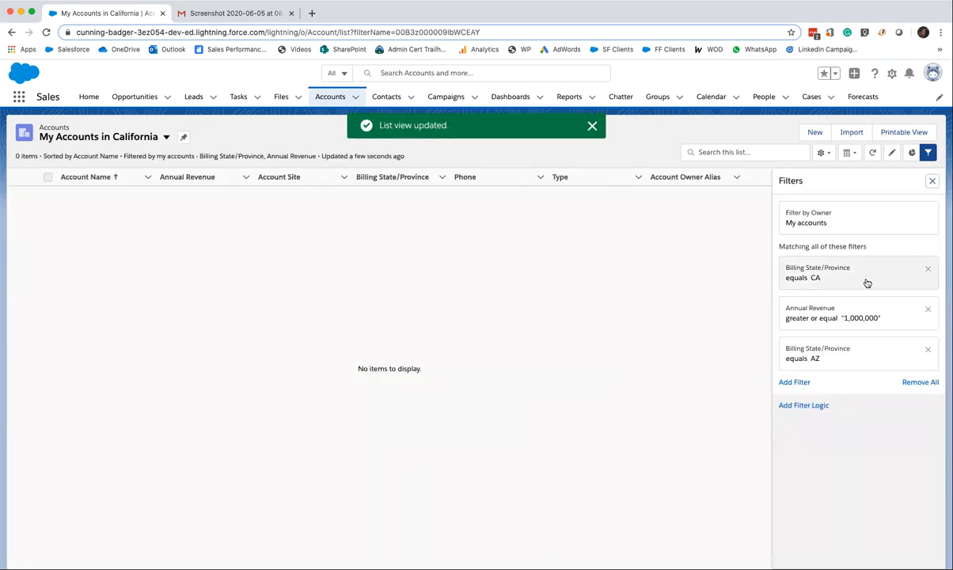
# Step: Add the filter logic "(1 OR 3) AND 2" to the list view and save it
pyautogui.click(819, 408)
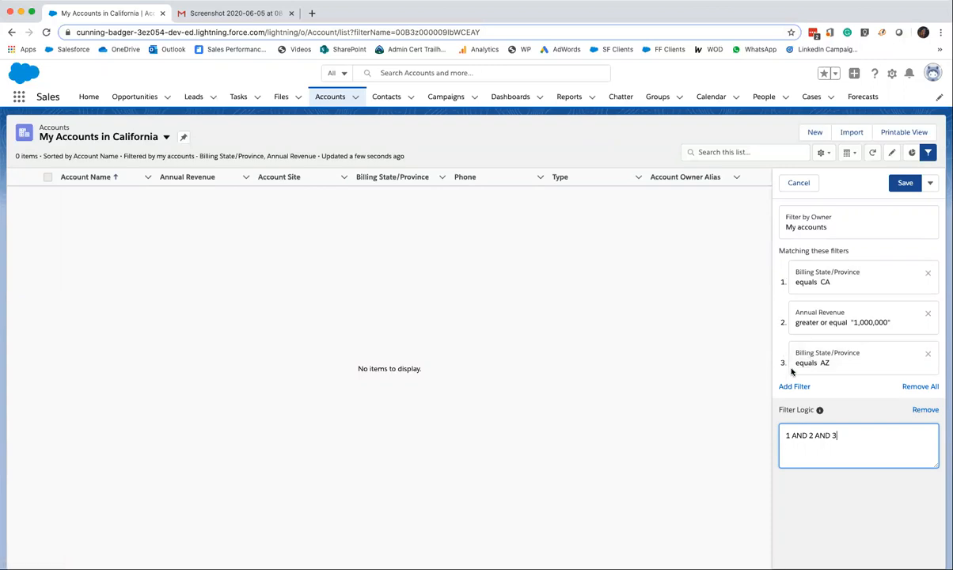
pyautogui.press('super+a')
pyautogui.write('(1 OR 3) AND 2')
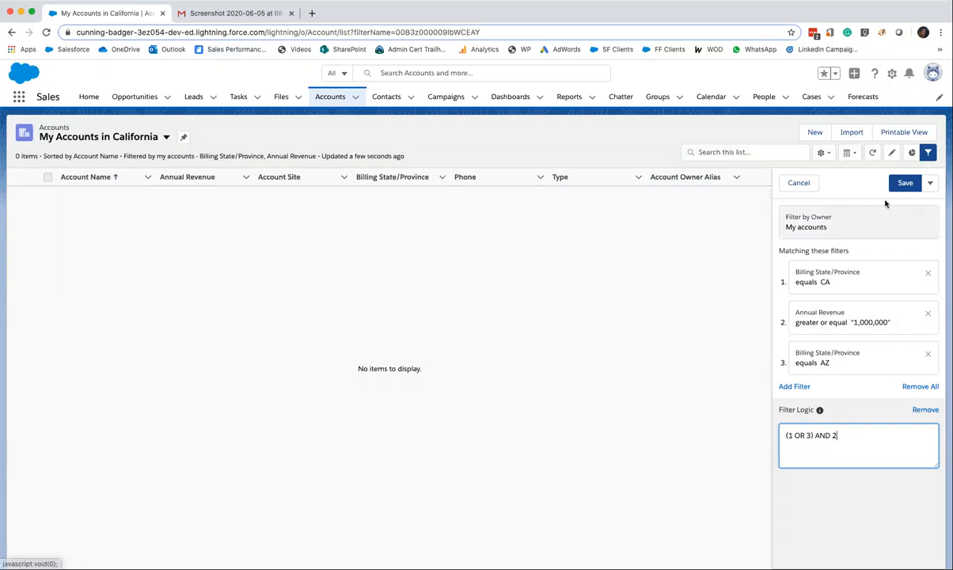
pyautogui.click(902, 183)
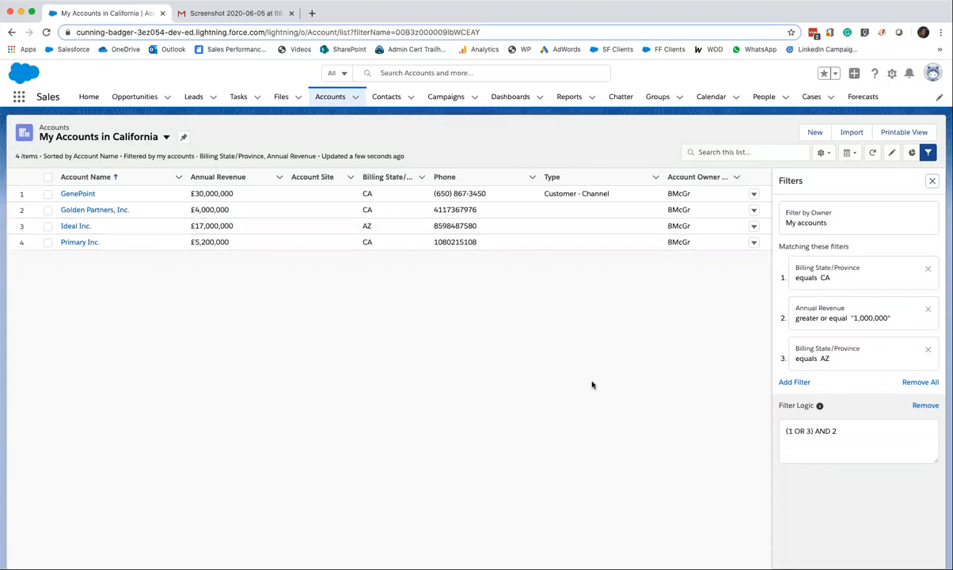
# Step: Rename the list view to "My Accounts in CA/AZ <£1MILL"
pyautogui.click(824, 152)
pyautogui.click(765, 231)
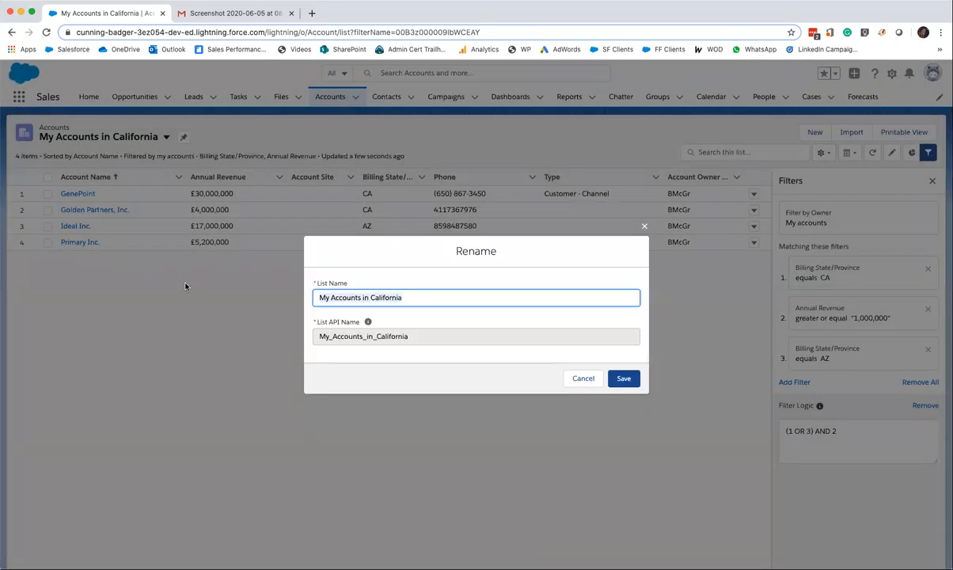
pyautogui.moveTo(403, 298); pyautogui.dragTo(375, 297)
pyautogui.write('A/AZ <£1MILL')
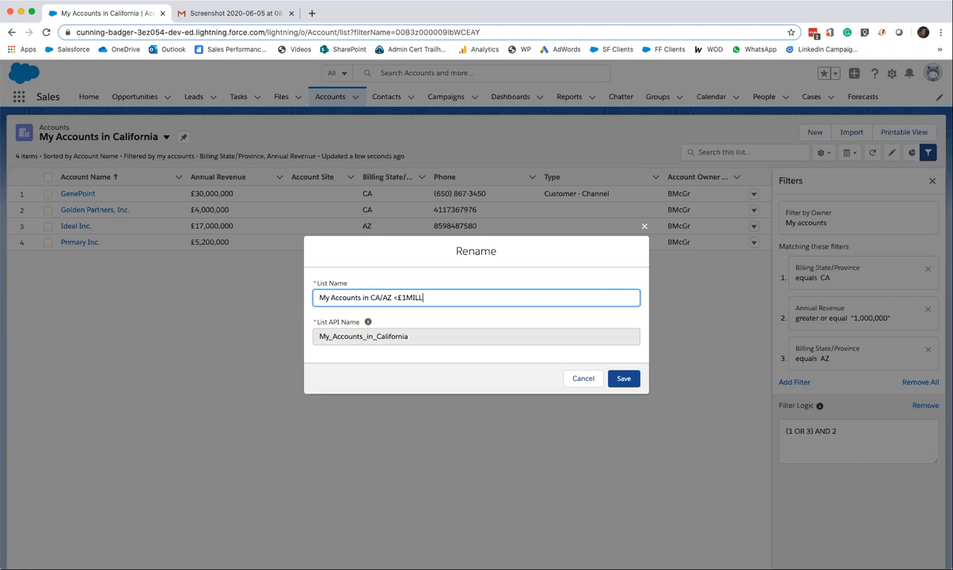
pyautogui.click(625, 378)
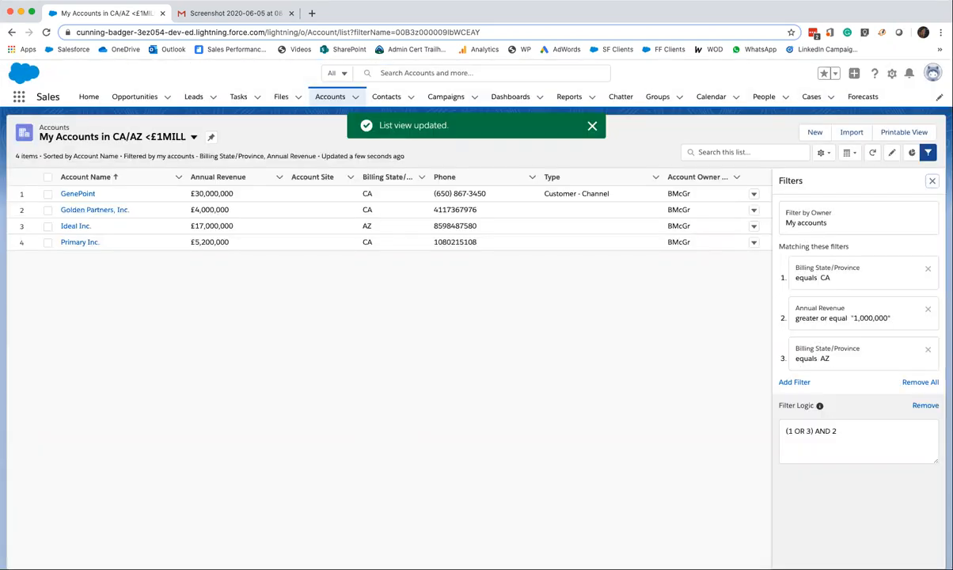
# Step: Check the available account list views and pin "My Accounts in CA/AZ <£1MILL"
pyautogui.click(162, 137)
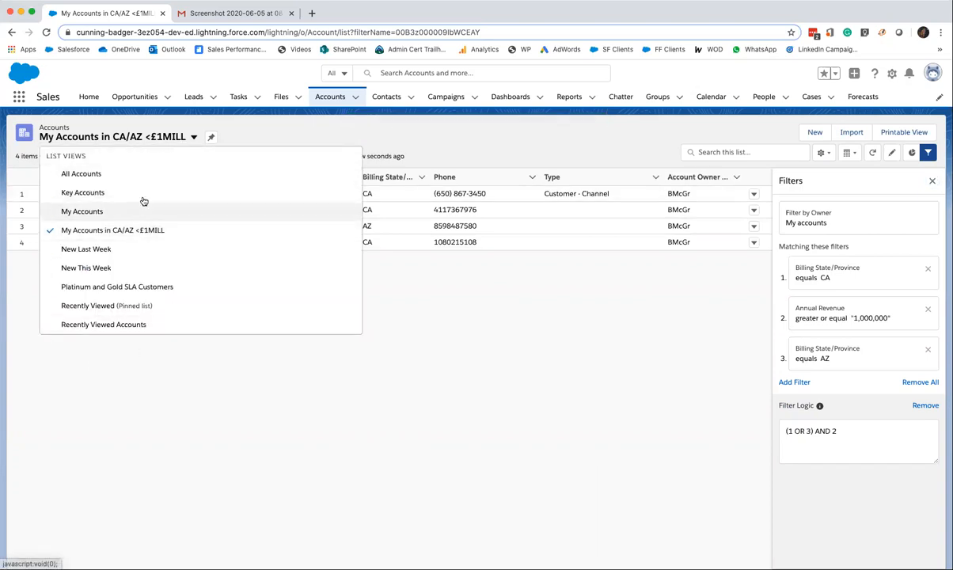
pyautogui.click(274, 125)
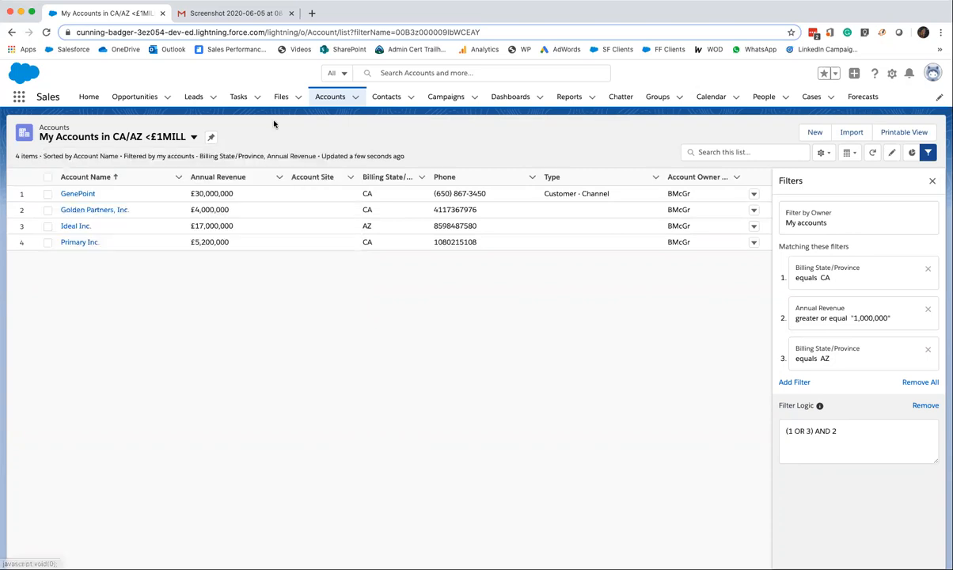
pyautogui.click(211, 137)
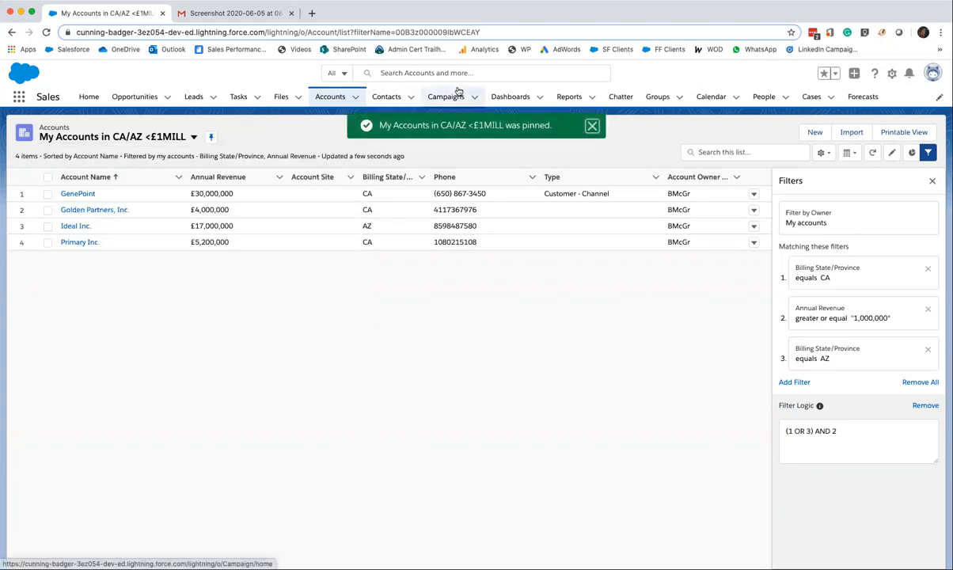
# Step: Create a new Contacts list view named "Contacts without Phone or Email" that only its creator can see
pyautogui.click(386, 97)
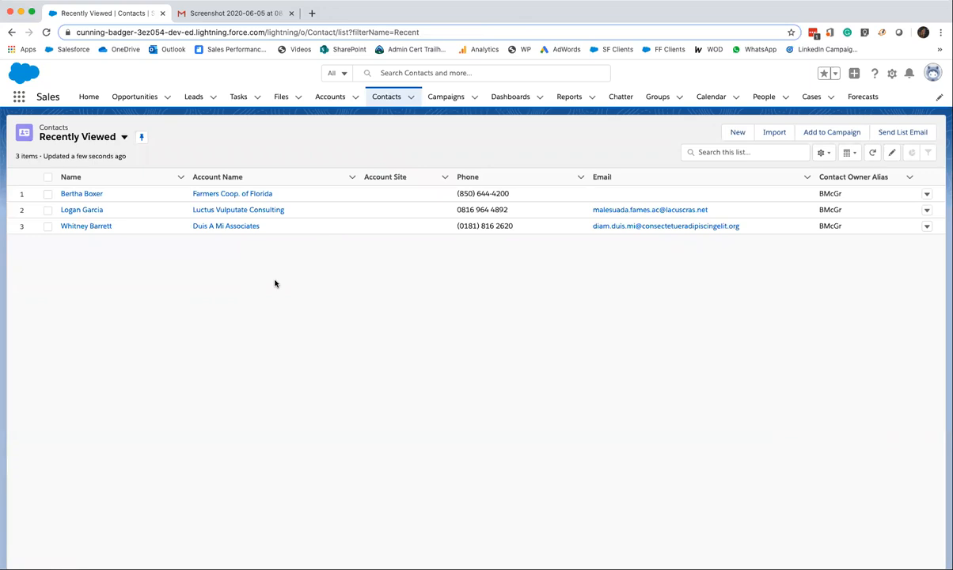
pyautogui.click(823, 152)
pyautogui.click(805, 193)
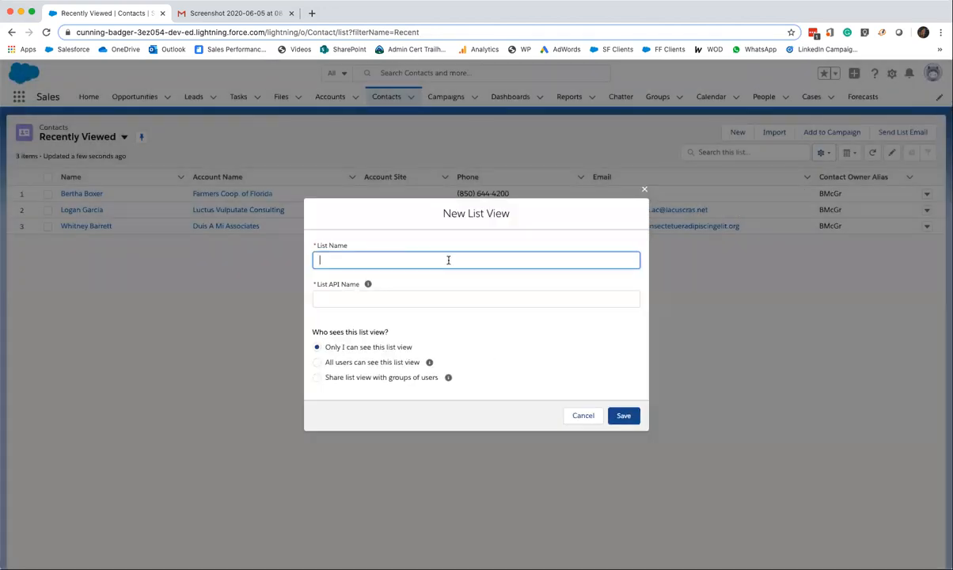
pyautogui.write('Contacts without Phon')
pyautogui.click(496, 321)
pyautogui.click(623, 414)
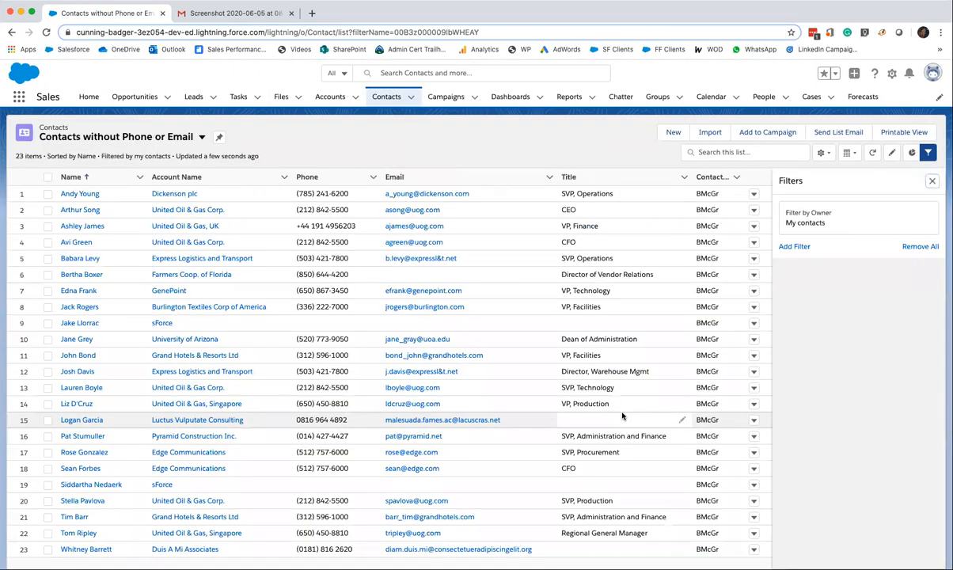
# Step: Add a filter to the contact list view for Phone equals a blank value
pyautogui.click(797, 247)
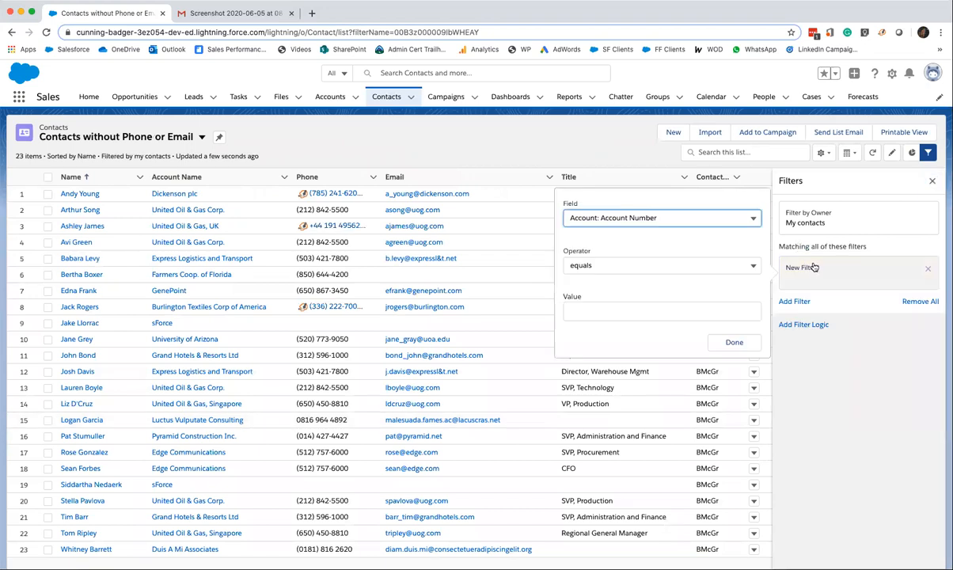
pyautogui.click(667, 218)
pyautogui.press('p')
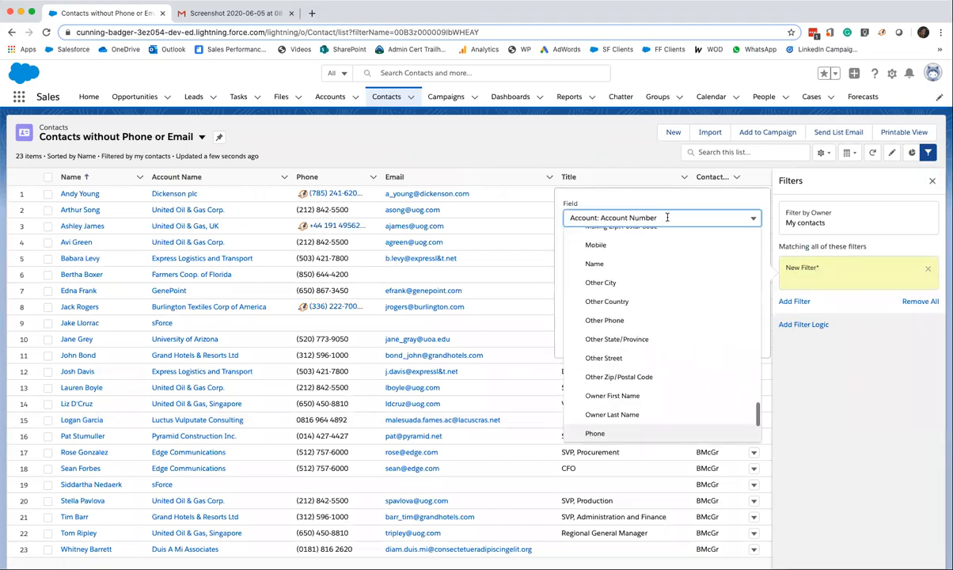
pyautogui.click(620, 433)
pyautogui.click(734, 342)
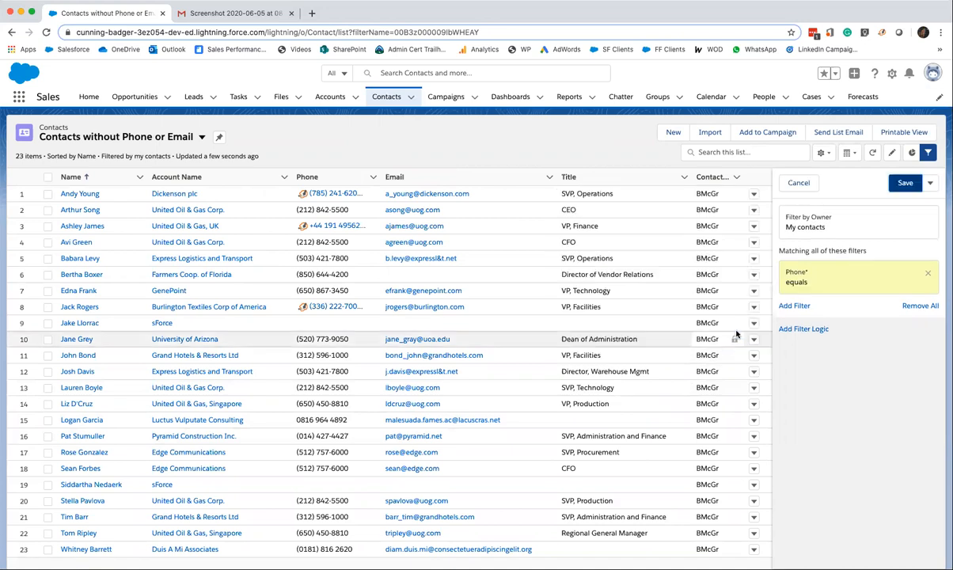
# Step: Add a second filter to the contact list view for Email equals a blank value
pyautogui.click(795, 306)
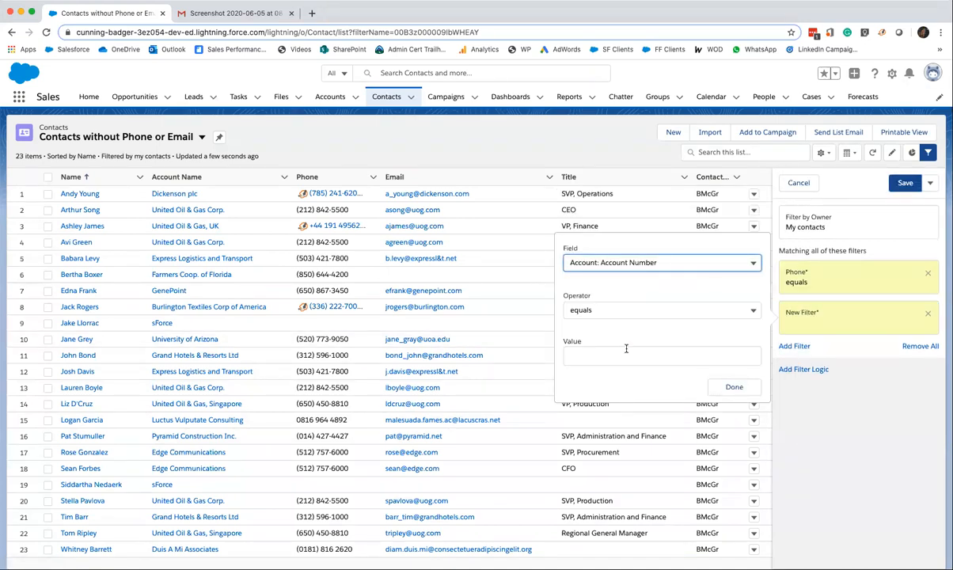
pyautogui.click(663, 262)
pyautogui.scroll(-1, 602, 304)
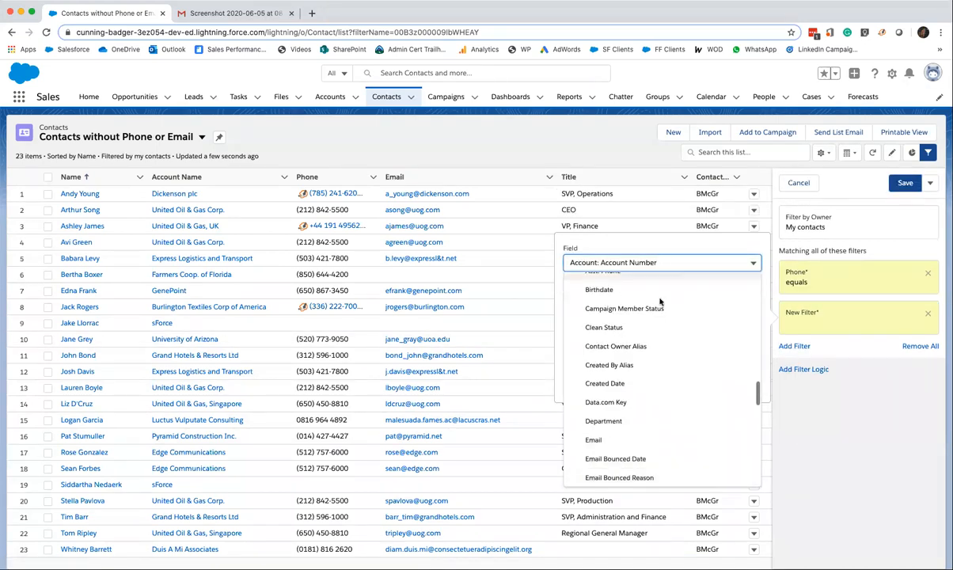
pyautogui.click(638, 437)
pyautogui.click(734, 387)
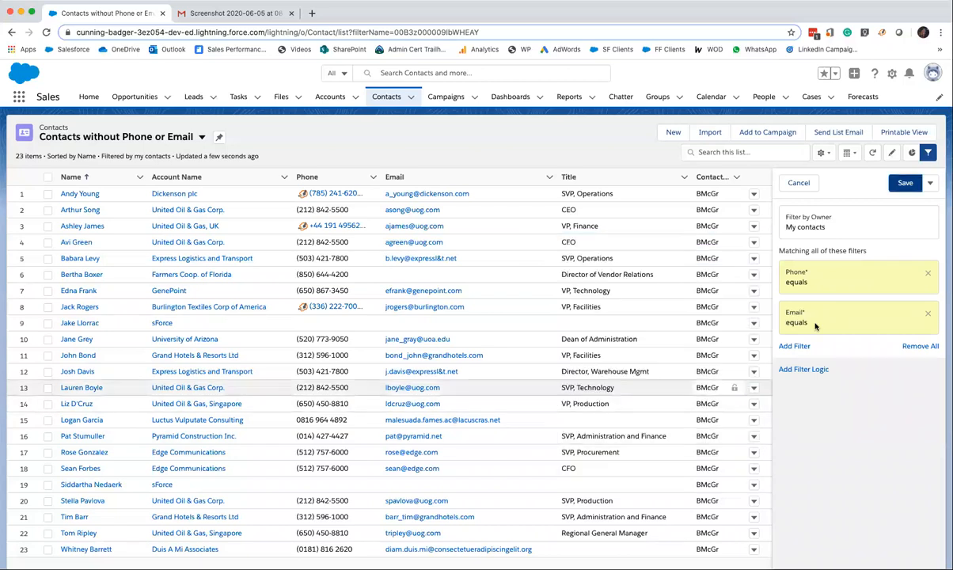
# Step: Add the filter logic "1 OR 2" to the contact list view and save it
pyautogui.click(789, 370)
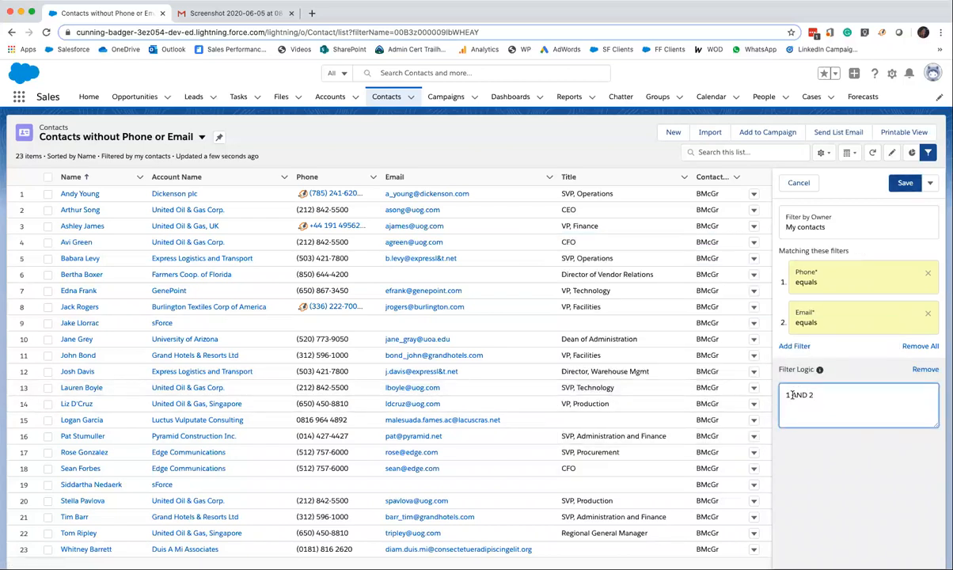
pyautogui.click(804, 394)
pyautogui.press('BackSpace')
pyautogui.press('BackSpace')
pyautogui.write('OR')
pyautogui.click(905, 183)
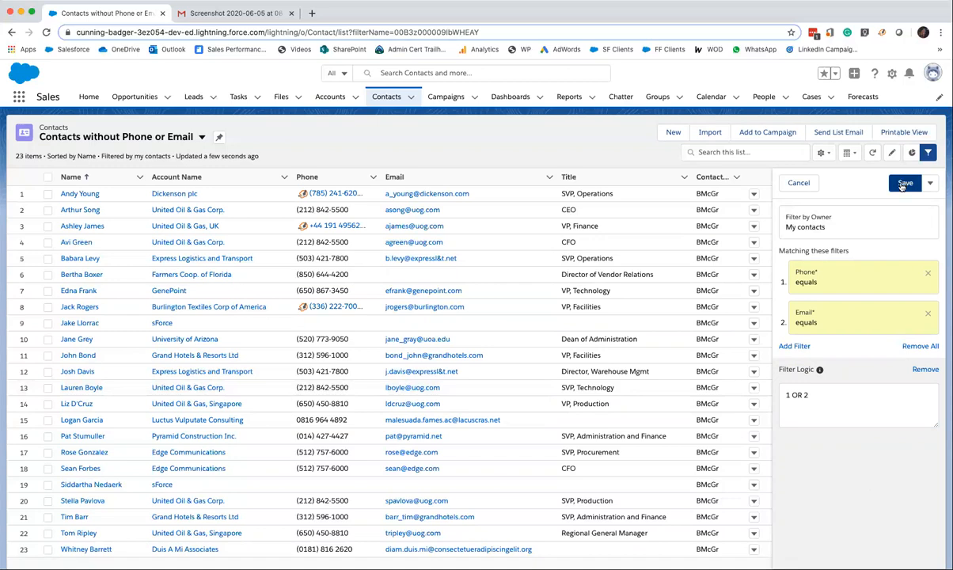
pyautogui.click(903, 183)
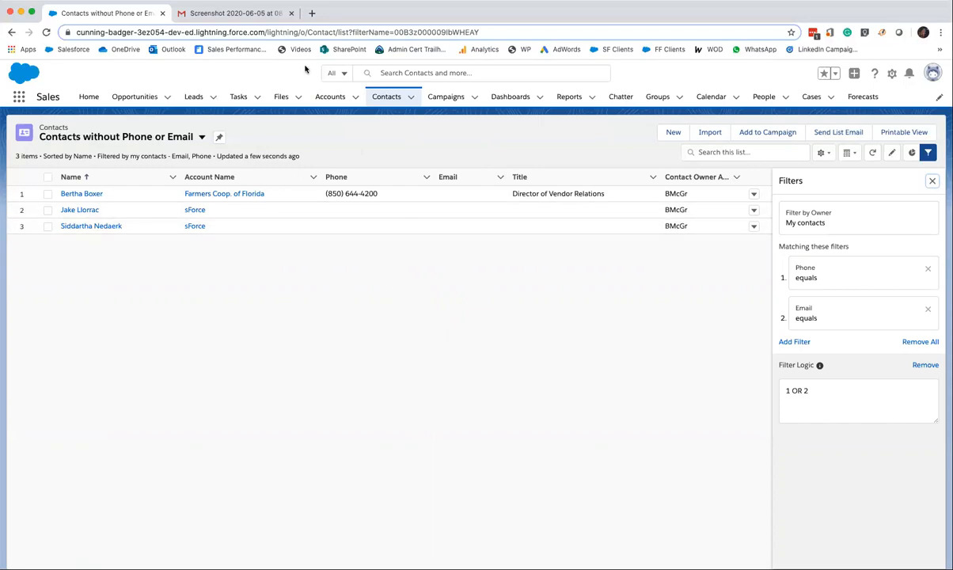
# Step: Create a new Opportunities list view named "Opps Closed Lost" that only its creator can see
pyautogui.click(134, 97)
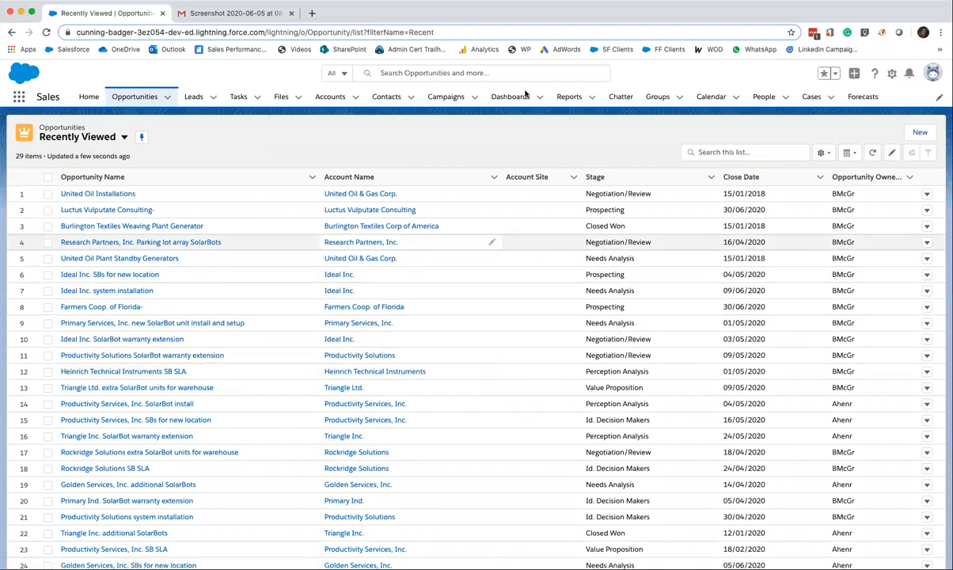
pyautogui.click(822, 153)
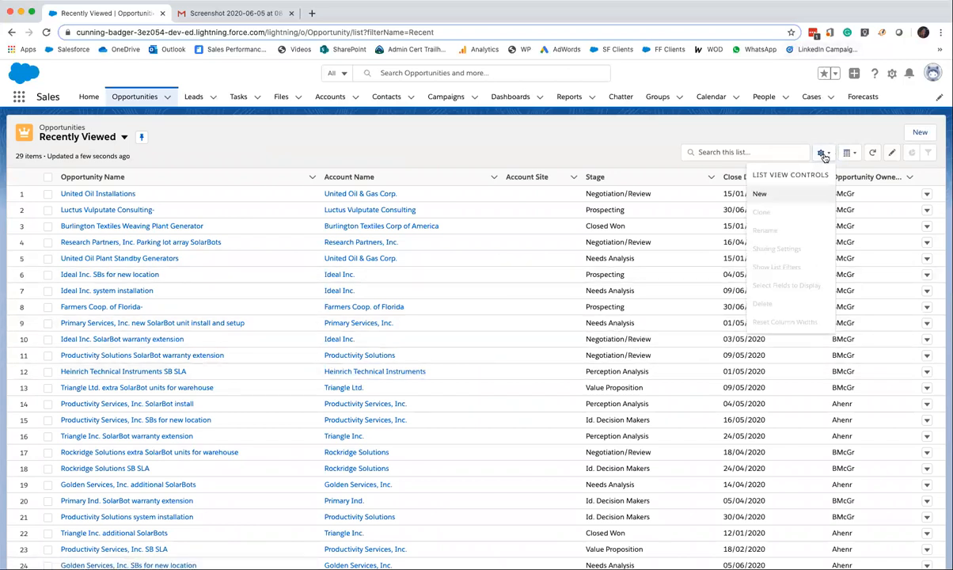
pyautogui.click(801, 193)
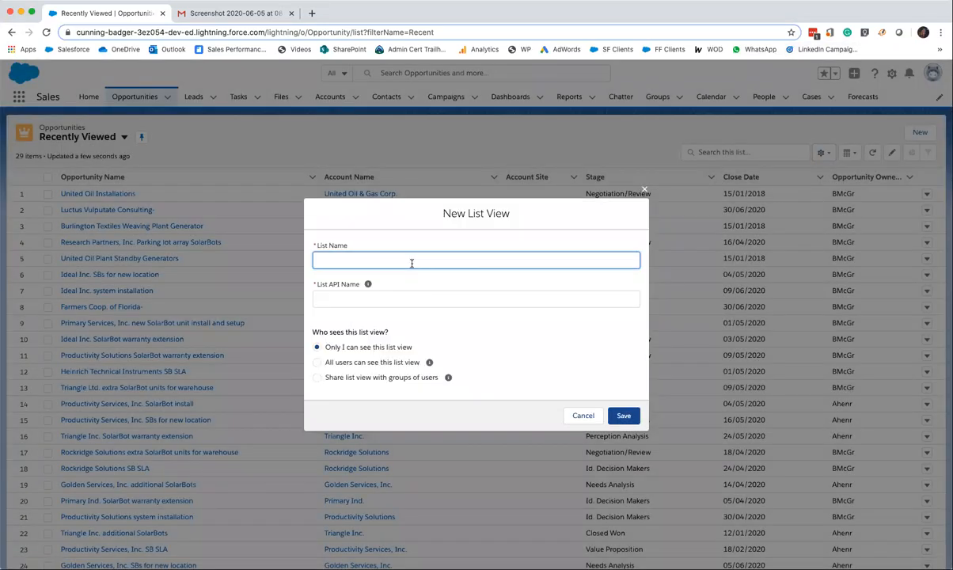
pyautogui.write('Opps Closed Lo')
pyautogui.click(509, 298)
pyautogui.click(624, 415)
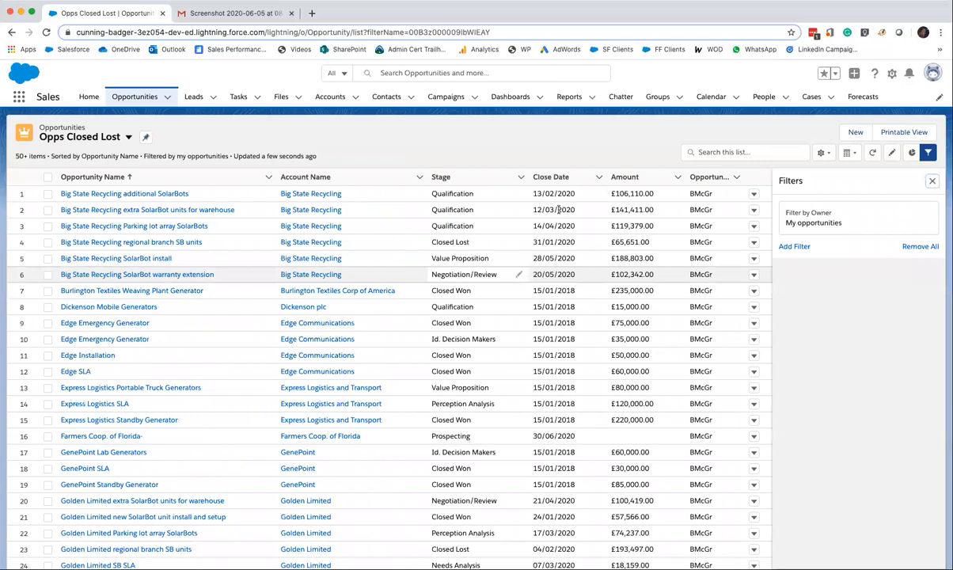
# Step: Filter the opportunity list view to Stage equals Closed Lost and save it
pyautogui.click(795, 246)
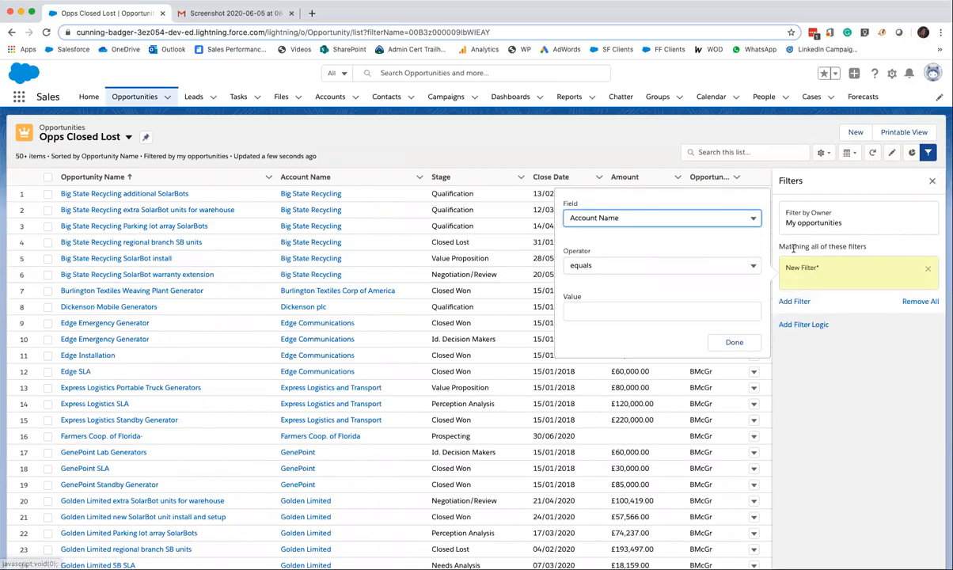
pyautogui.click(619, 218)
pyautogui.scroll(-5, 602, 412)
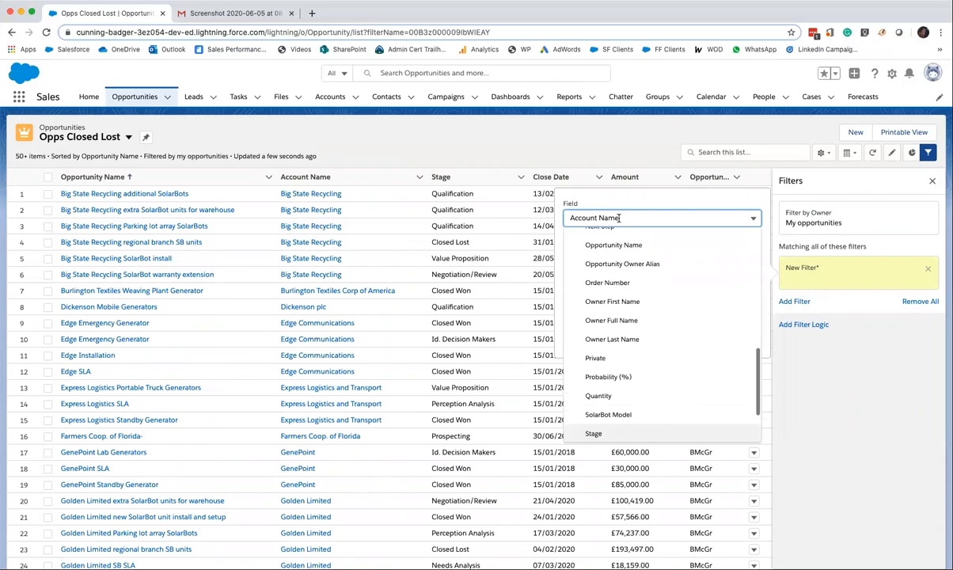
pyautogui.click(594, 434)
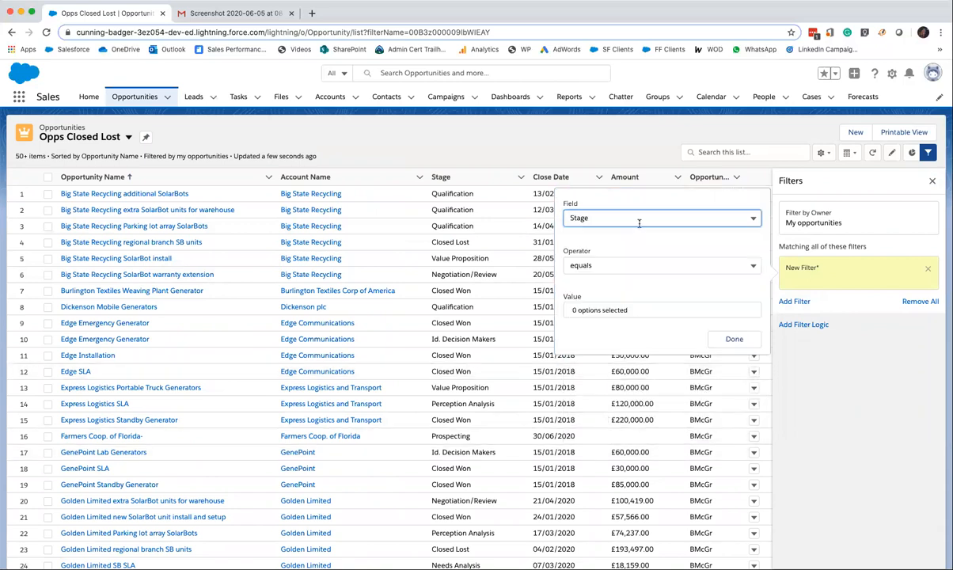
pyautogui.click(630, 311)
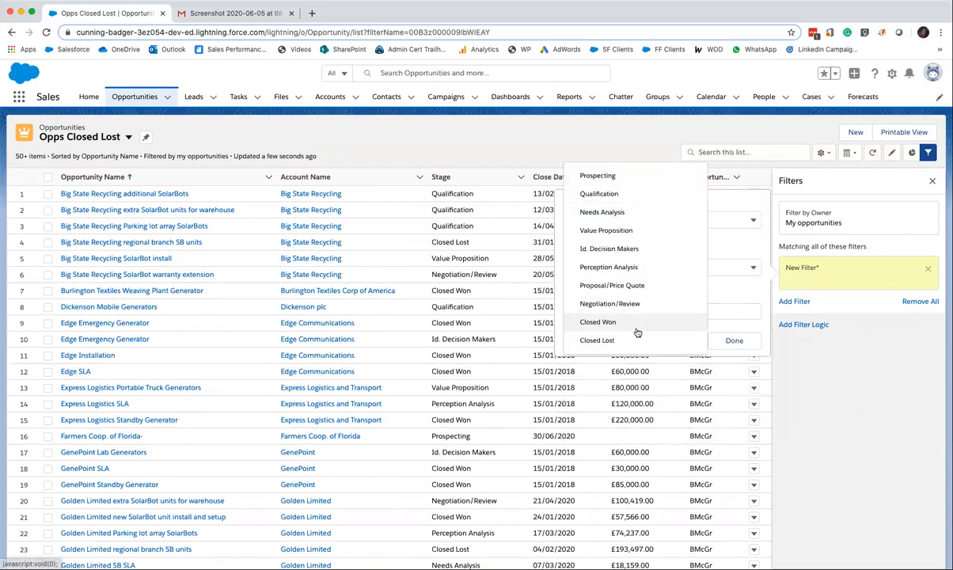
pyautogui.click(734, 341)
pyautogui.click(902, 183)
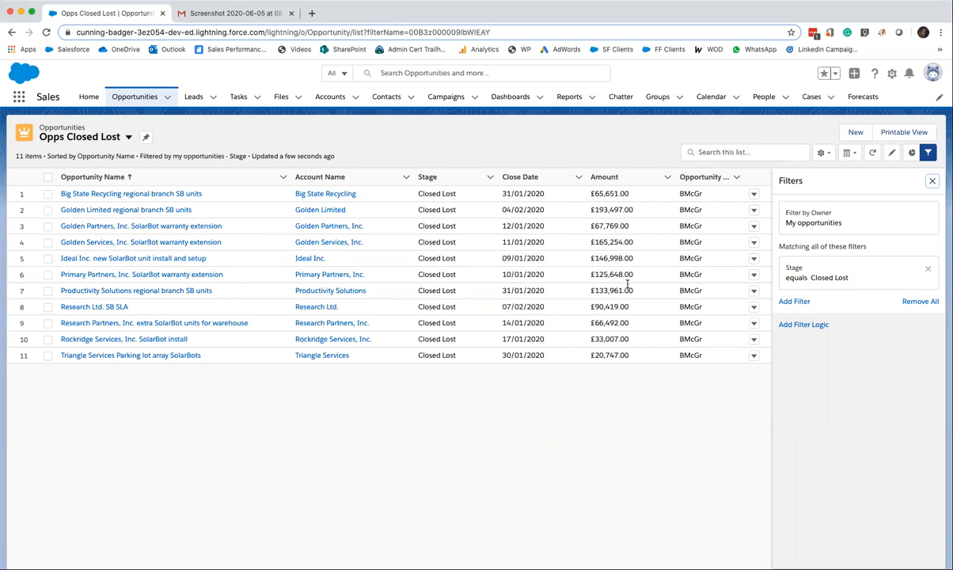
# Step: Open the first opportunity's name and the Ideal Inc. opportunity's Stage for inline editing and look through the stage options
pyautogui.click(891, 153)
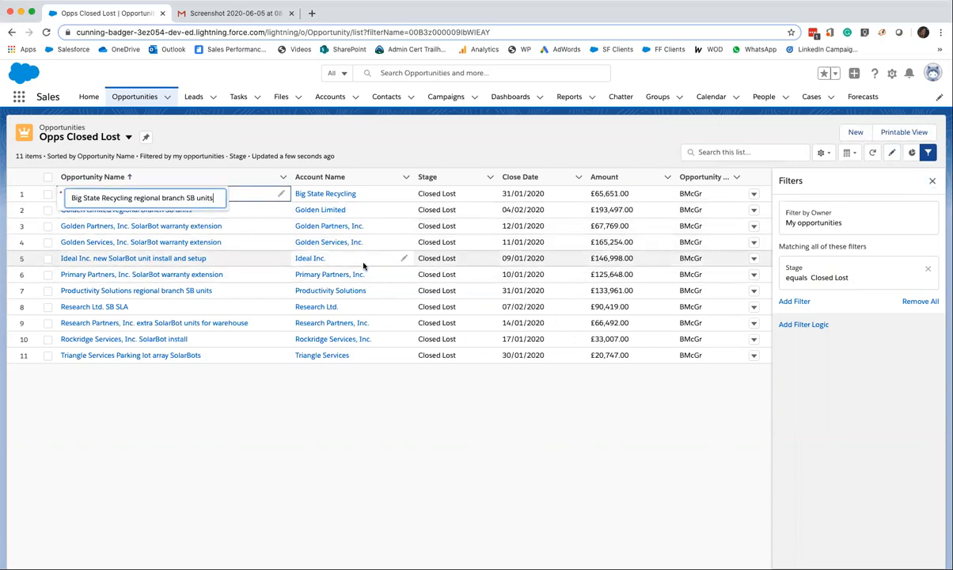
pyautogui.click(484, 261)
pyautogui.click(485, 261)
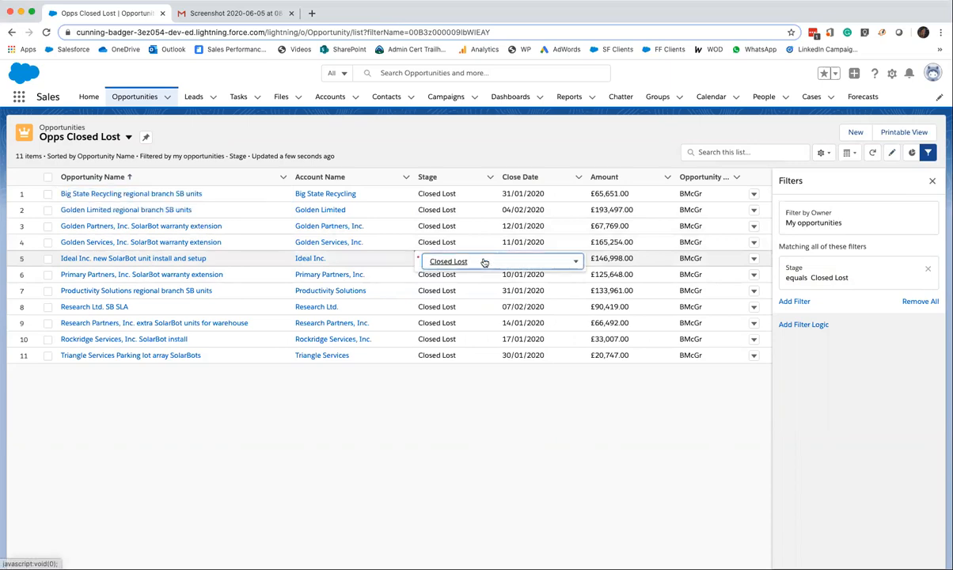
pyautogui.scroll(-2, 466, 393)
pyautogui.scroll(1, 476, 372)
pyautogui.click(491, 472)
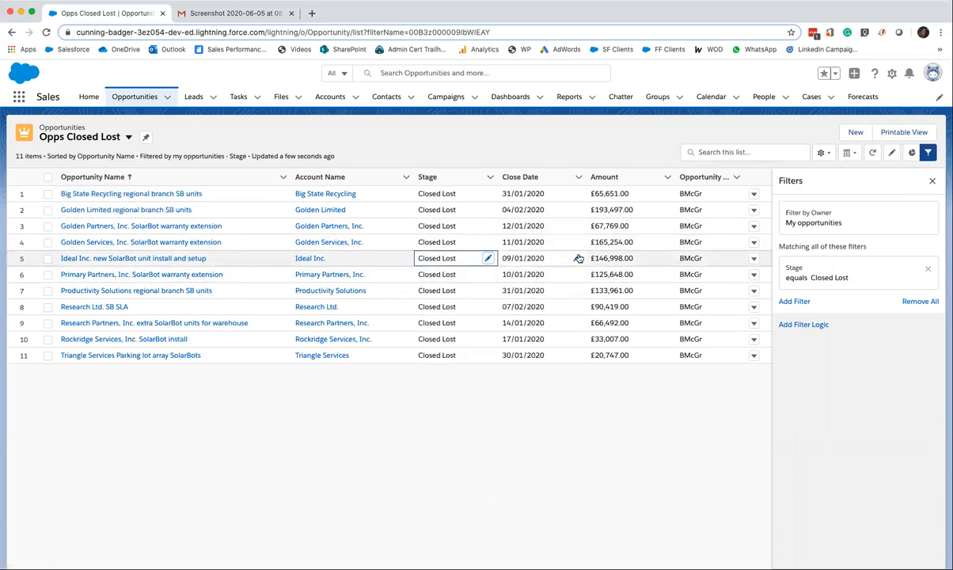
# Step: Open the Close Date of the Ideal Inc. and Research Partners, Inc. opportunities for inline editing
pyautogui.click(574, 259)
pyautogui.click(581, 264)
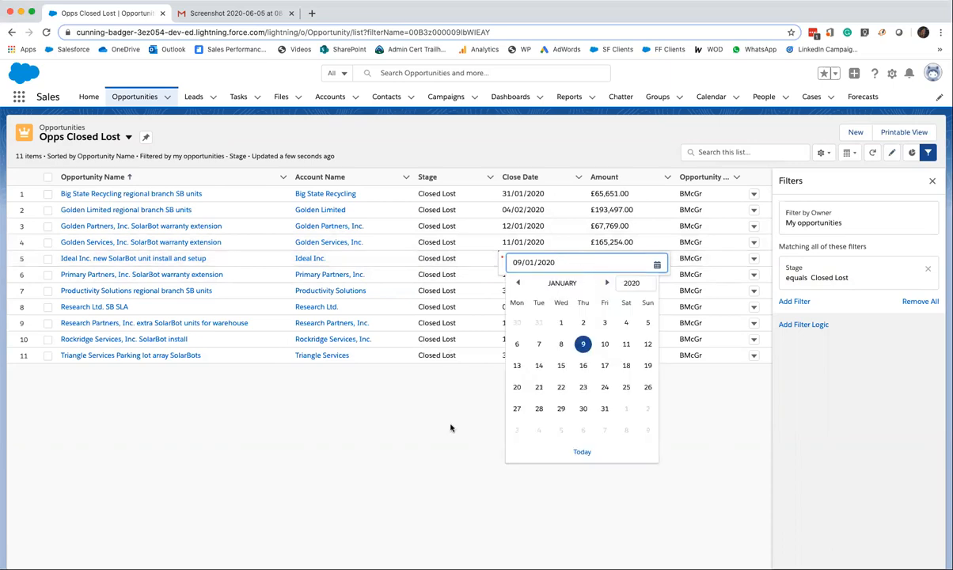
pyautogui.click(436, 402)
pyautogui.click(579, 322)
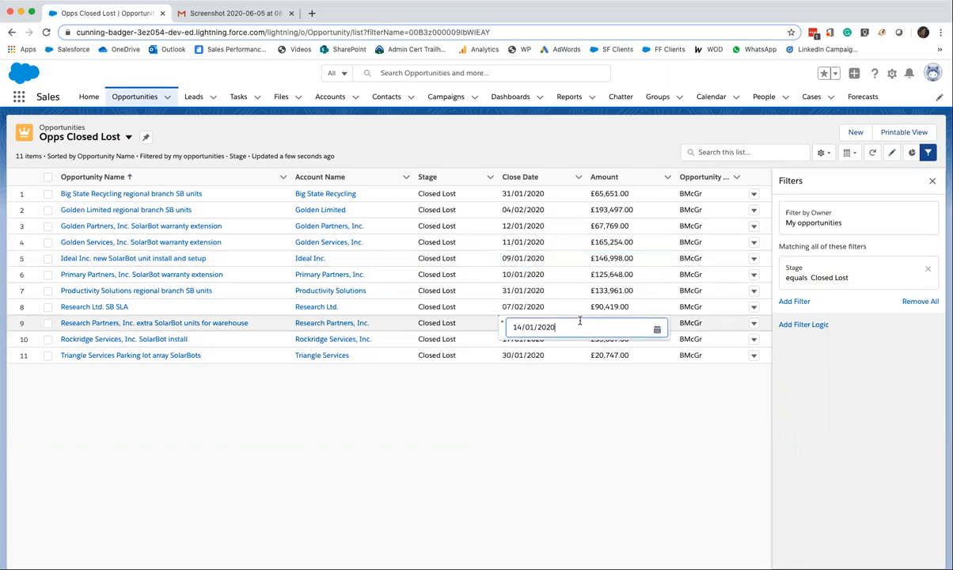
pyautogui.click(542, 366)
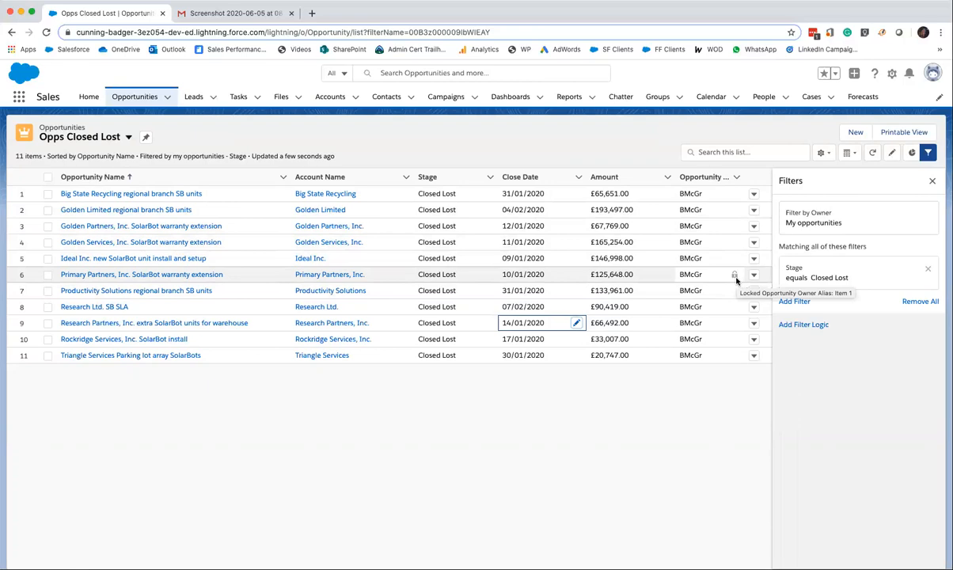
pyautogui.click(632, 448)
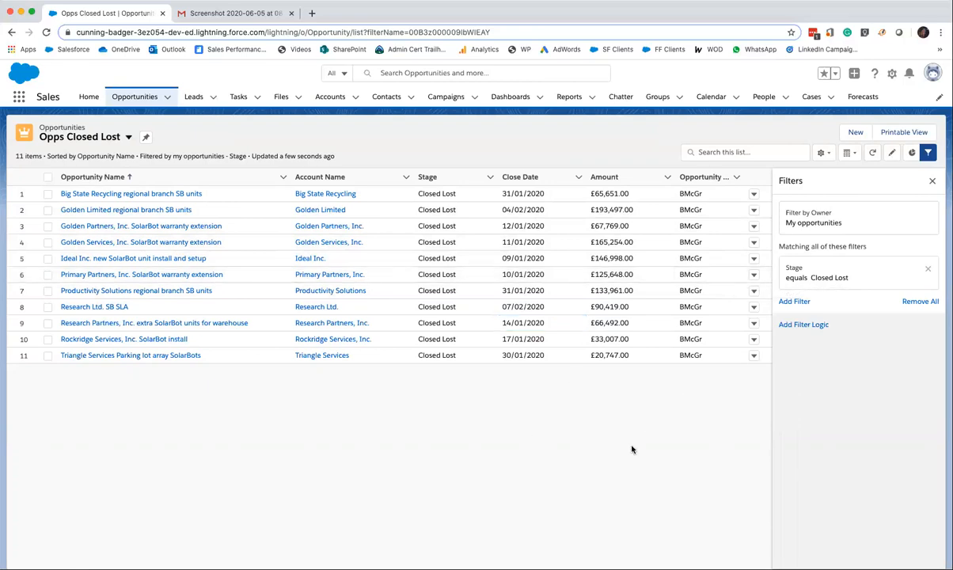
# Step: Switch to the Opportunity Pipeline list view and show its chart in place of the filters
pyautogui.click(932, 181)
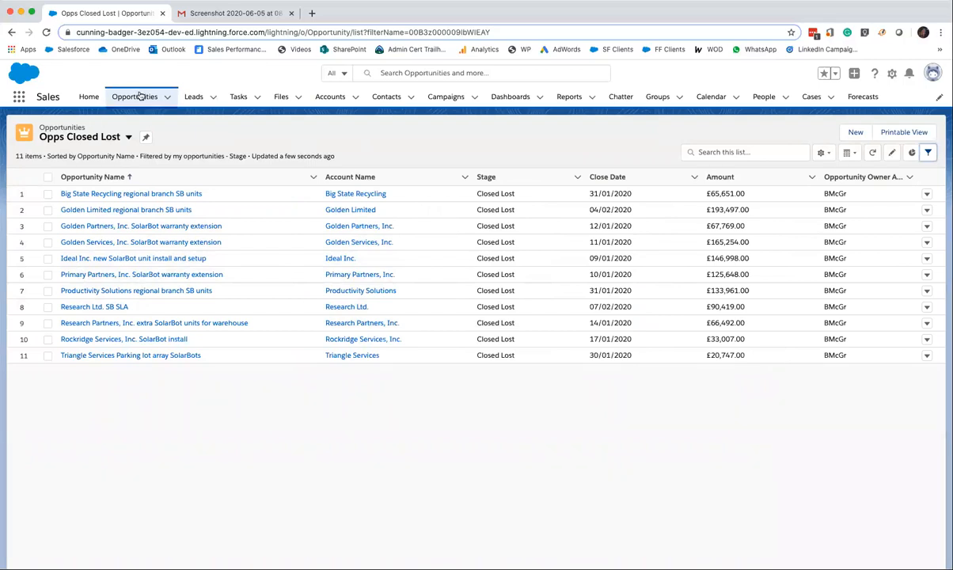
pyautogui.click(116, 137)
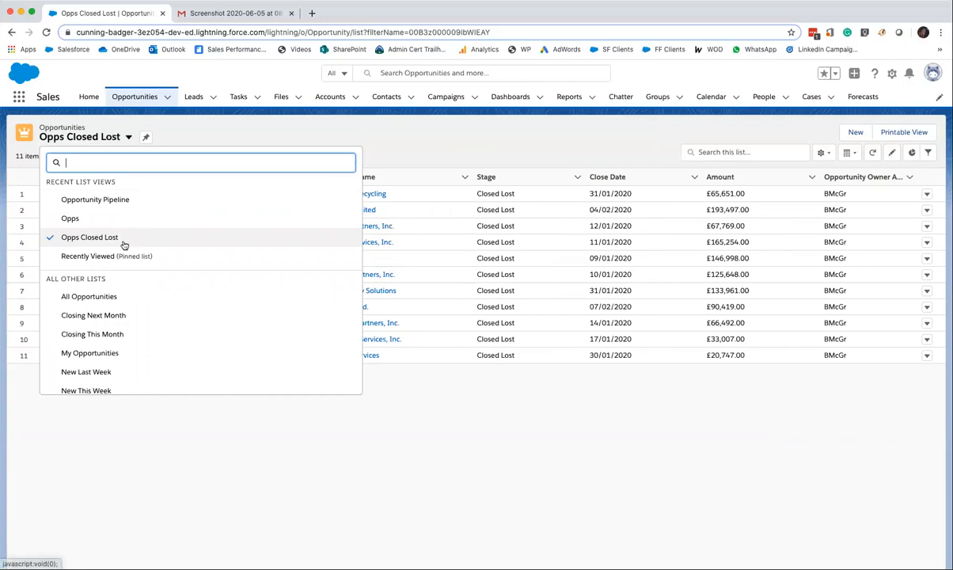
pyautogui.click(122, 200)
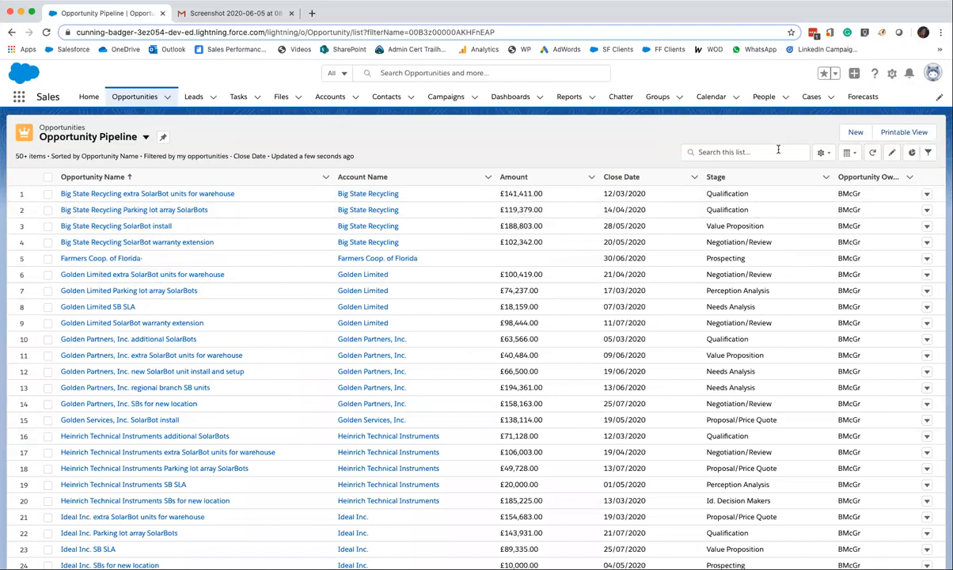
pyautogui.click(911, 153)
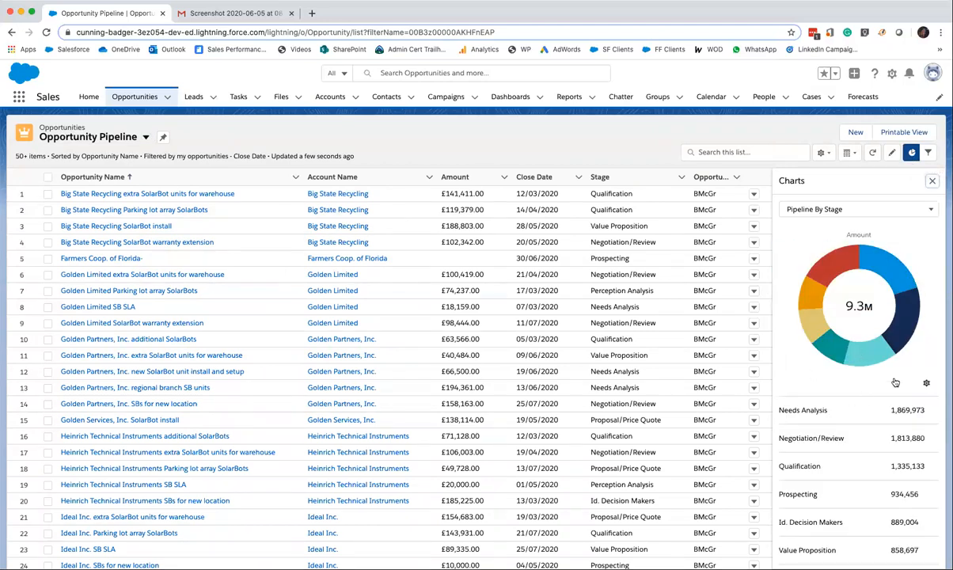
# Step: Show the list view chart as Pipeline By Account and switch it back to Pipeline By Stage
pyautogui.click(826, 207)
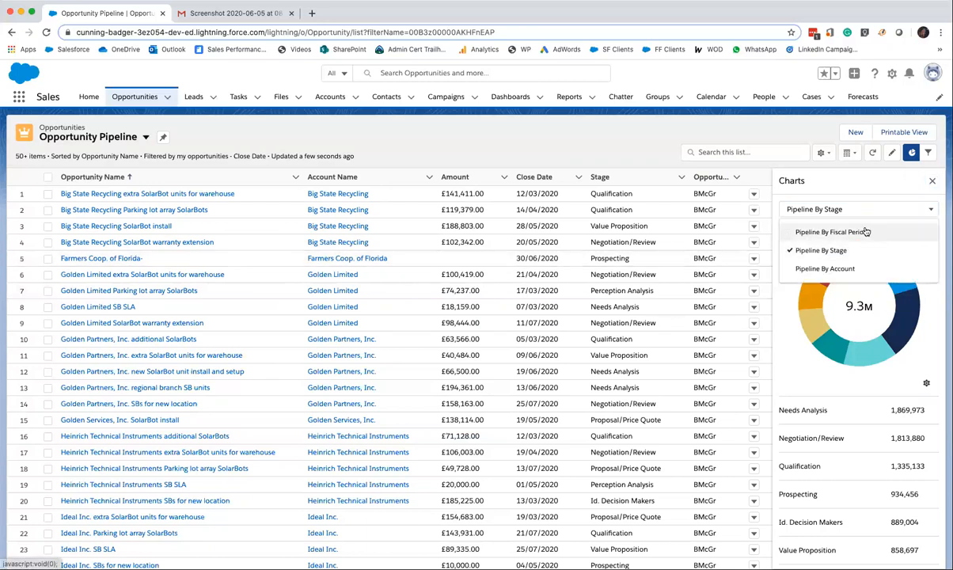
pyautogui.click(824, 269)
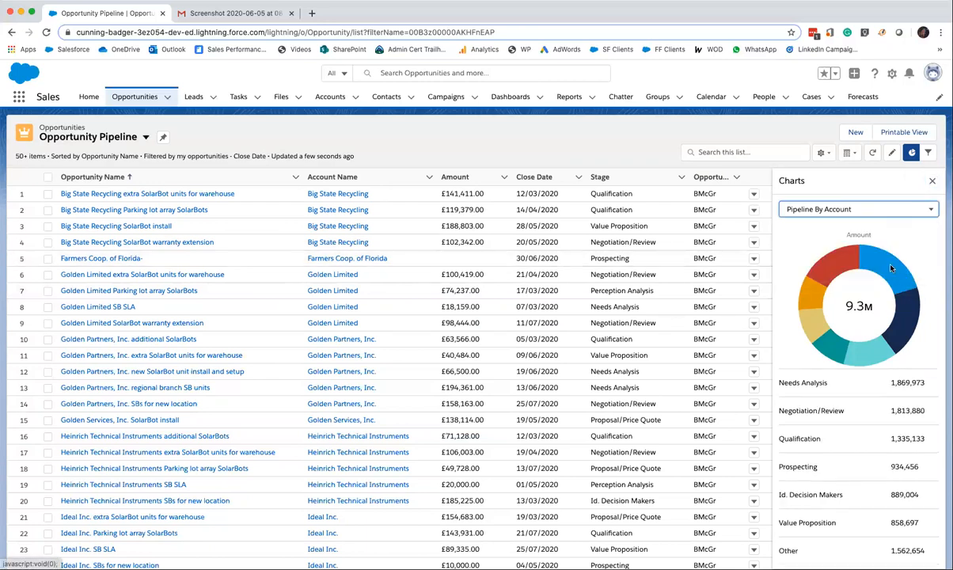
pyautogui.click(901, 209)
pyautogui.click(843, 250)
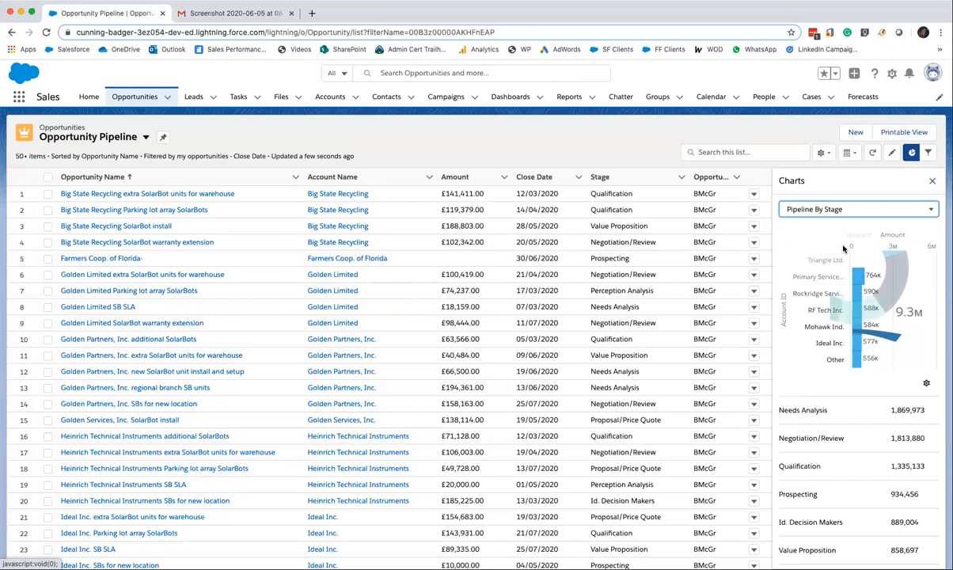
# Step: Display the Pipeline By Stage chart as vertical bars, change it to horizontal bars, and close the chart
pyautogui.click(927, 382)
pyautogui.click(893, 425)
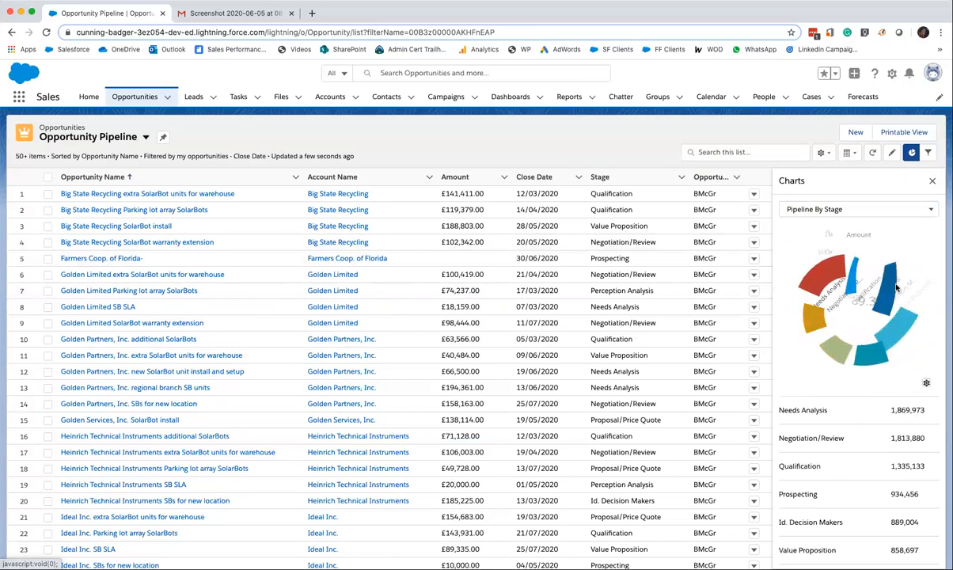
pyautogui.click(930, 382)
pyautogui.click(872, 440)
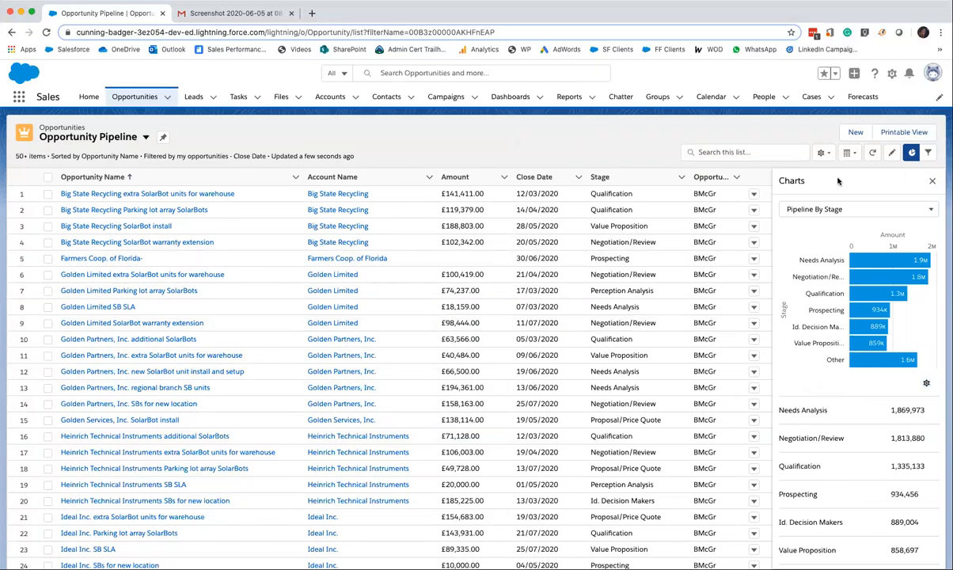
pyautogui.click(912, 152)
# Step: Try sharing the Opportunity Pipeline list view with groups of users by Roles and Subordinates, leaving the sharing settings without saving
pyautogui.click(821, 152)
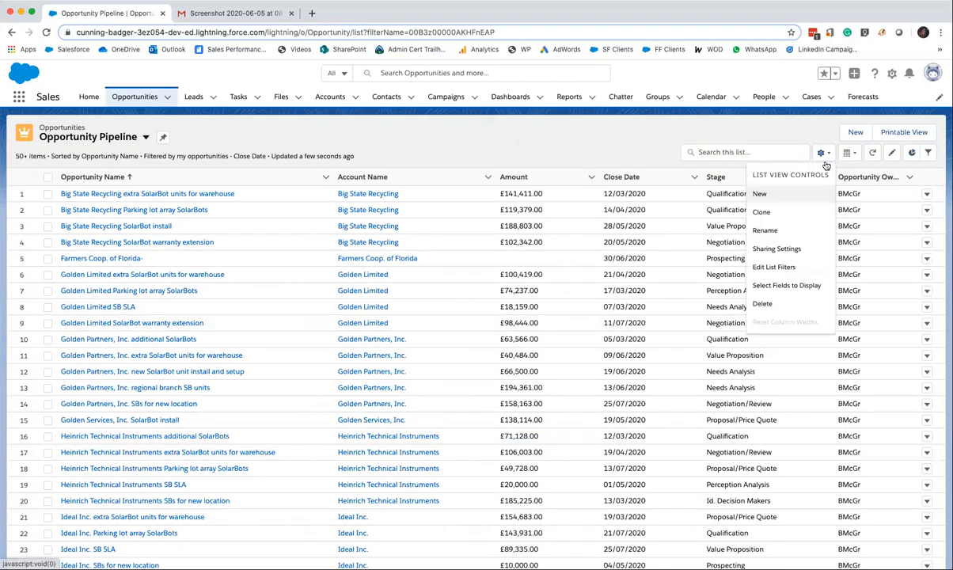
pyautogui.click(801, 252)
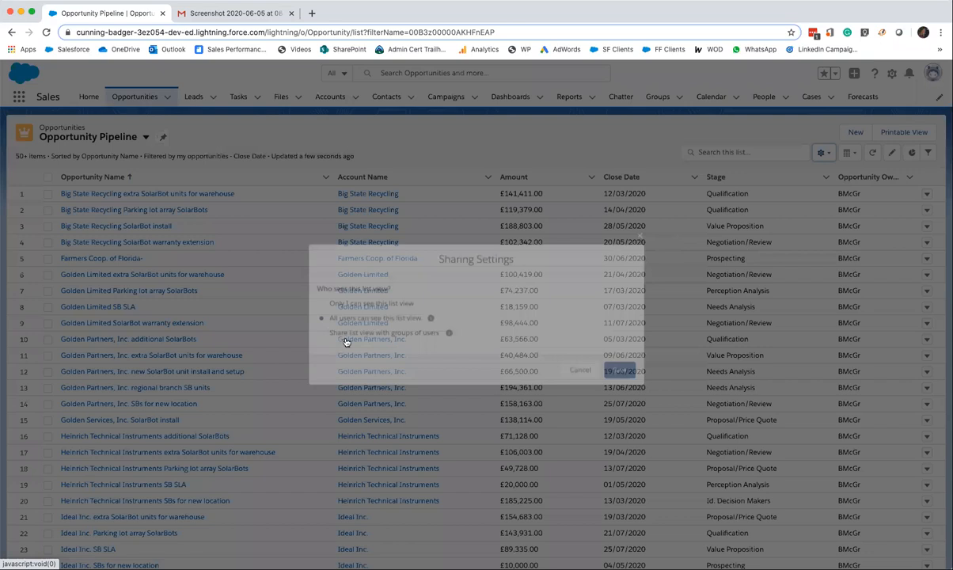
pyautogui.click(384, 333)
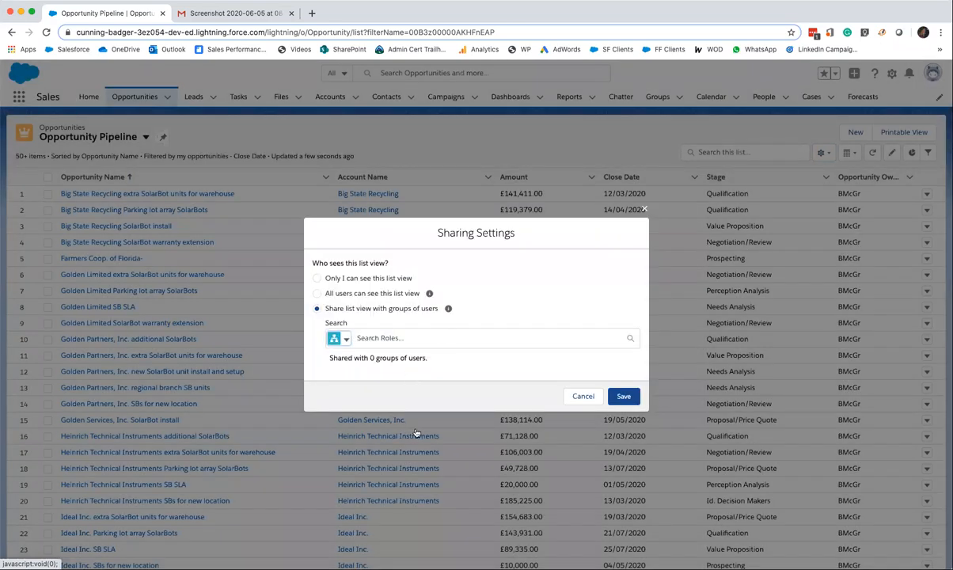
pyautogui.click(341, 339)
pyautogui.click(384, 319)
pyautogui.click(415, 338)
pyautogui.click(340, 338)
pyautogui.click(352, 362)
pyautogui.click(453, 338)
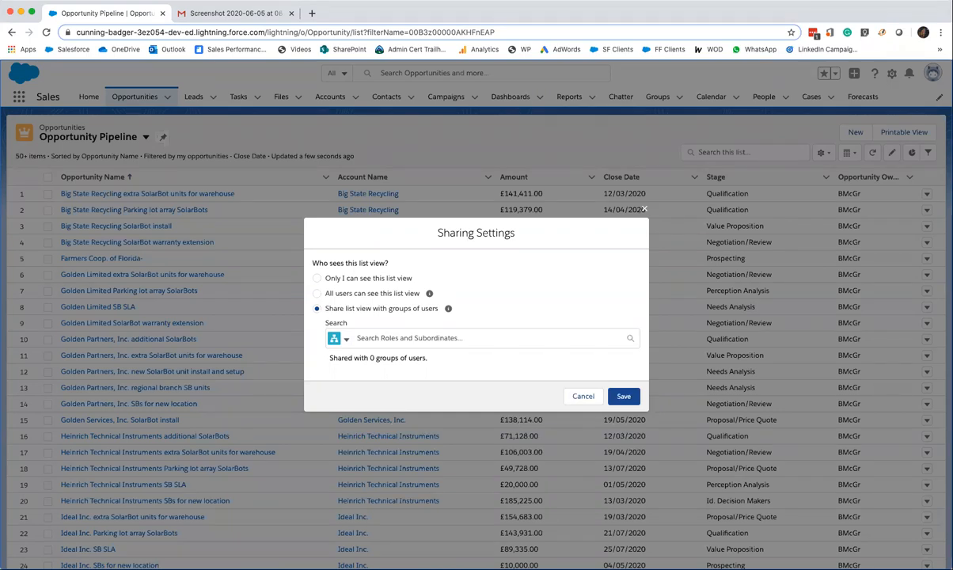
pyautogui.click(643, 209)
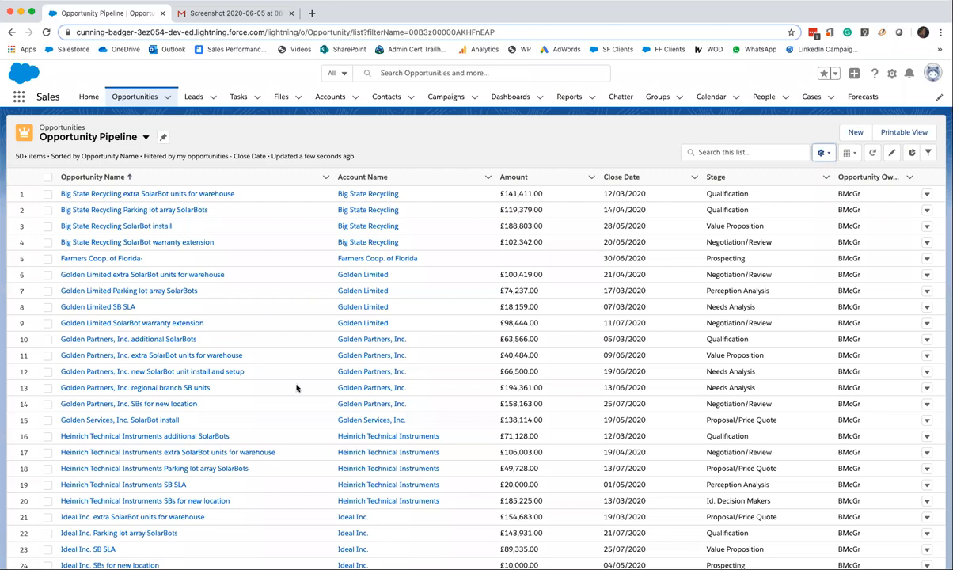
# Step: Create a new account list view named "30 Days no Activity"
pyautogui.click(331, 97)
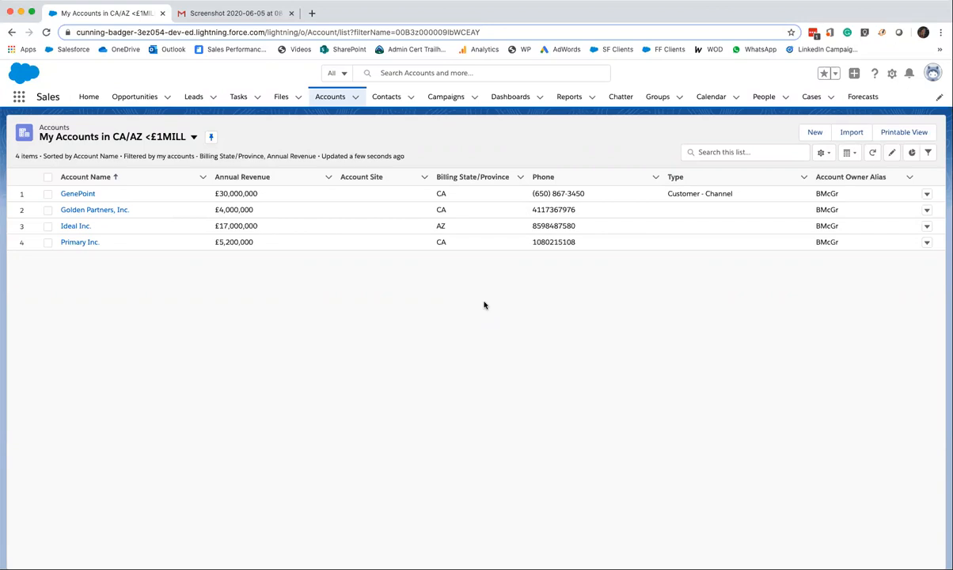
pyautogui.click(824, 152)
pyautogui.click(787, 193)
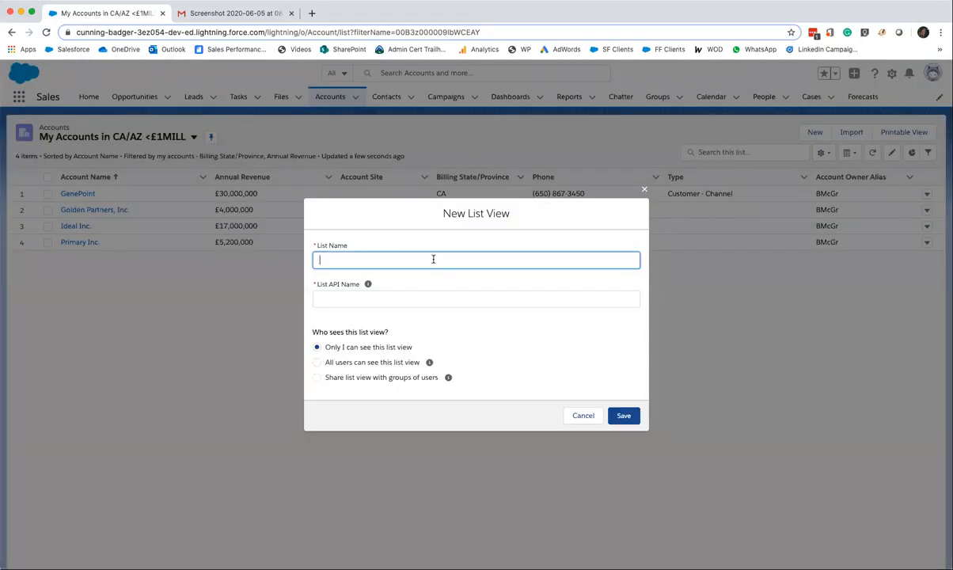
pyautogui.click(434, 259)
pyautogui.write('30 Days no Activity')
pyautogui.click(514, 300)
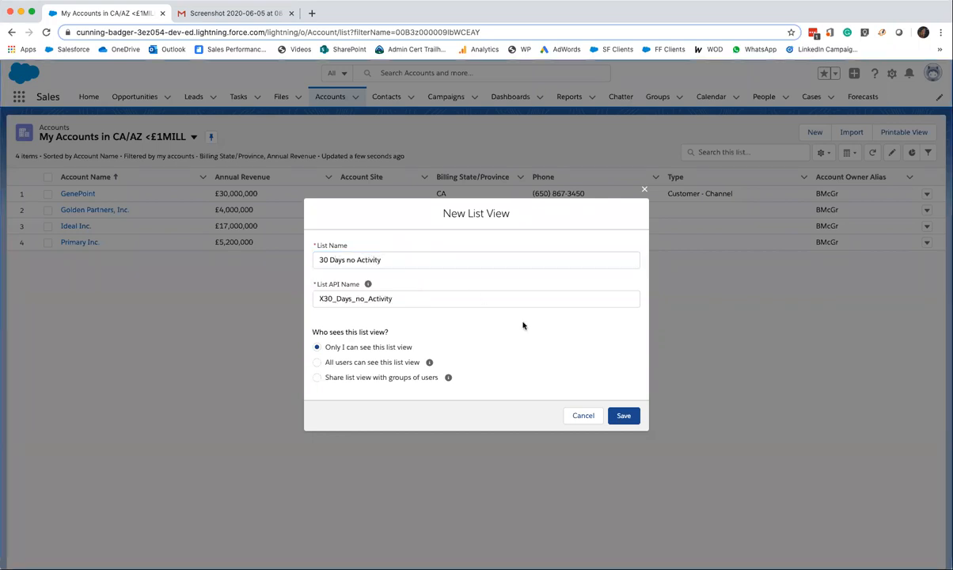
pyautogui.click(622, 416)
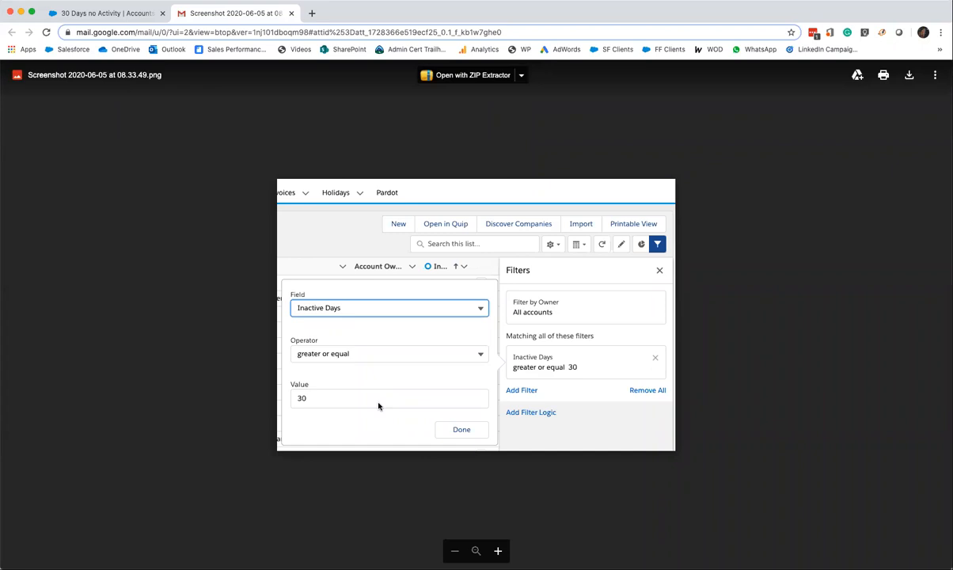
# Step: Return to the Salesforce tab, filter the 30 Days no Activity list view to Account Source equals Web, and save it
pyautogui.click(88, 15)
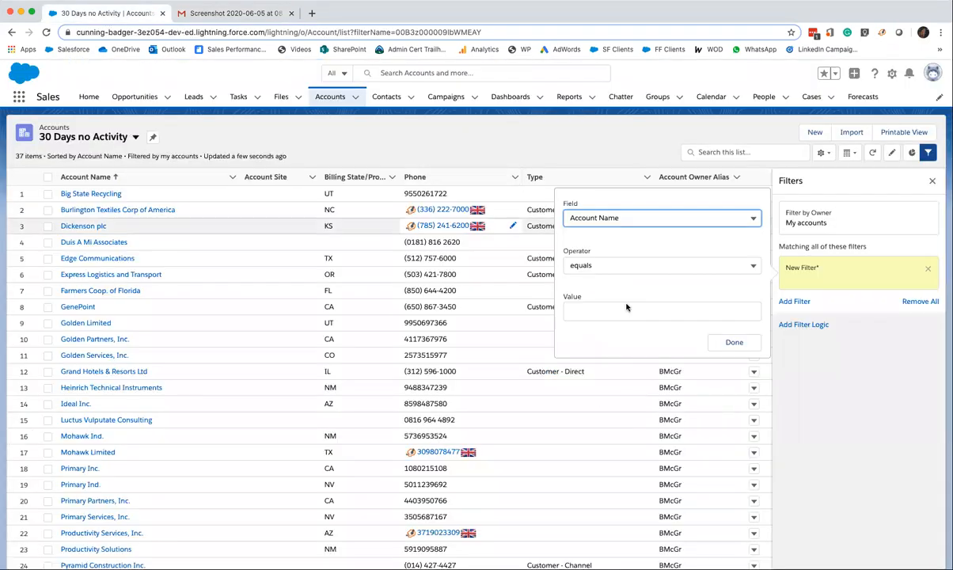
pyautogui.click(623, 262)
pyautogui.click(635, 220)
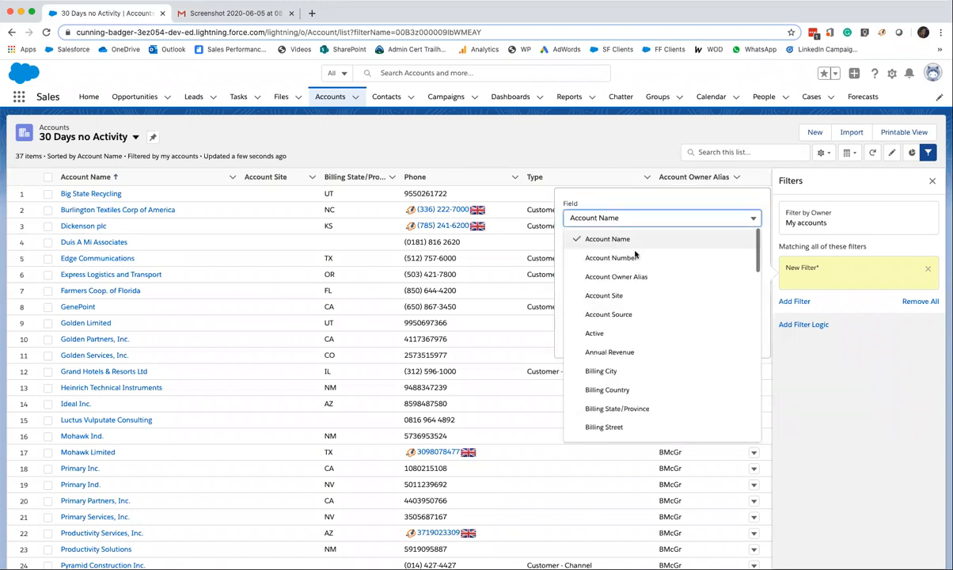
pyautogui.click(640, 314)
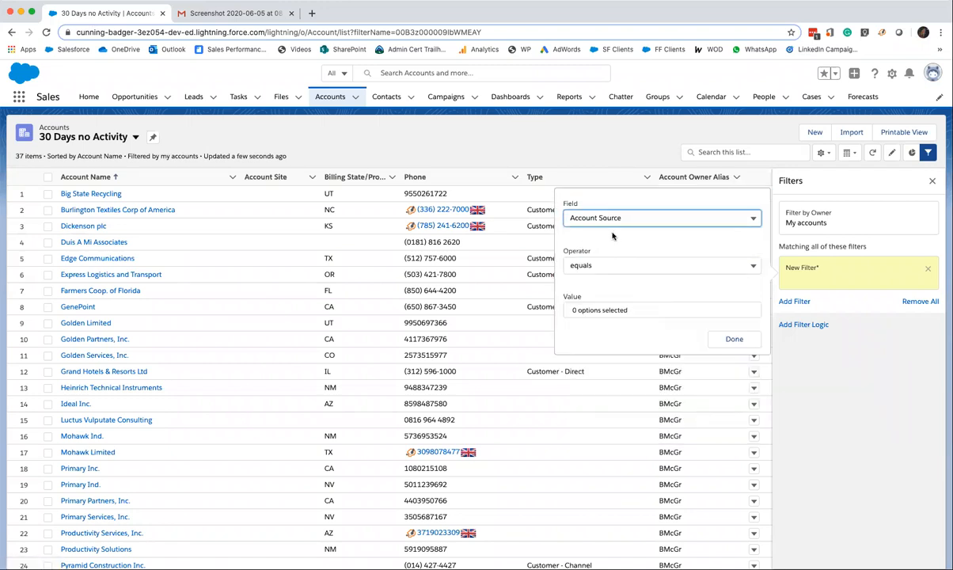
pyautogui.click(617, 309)
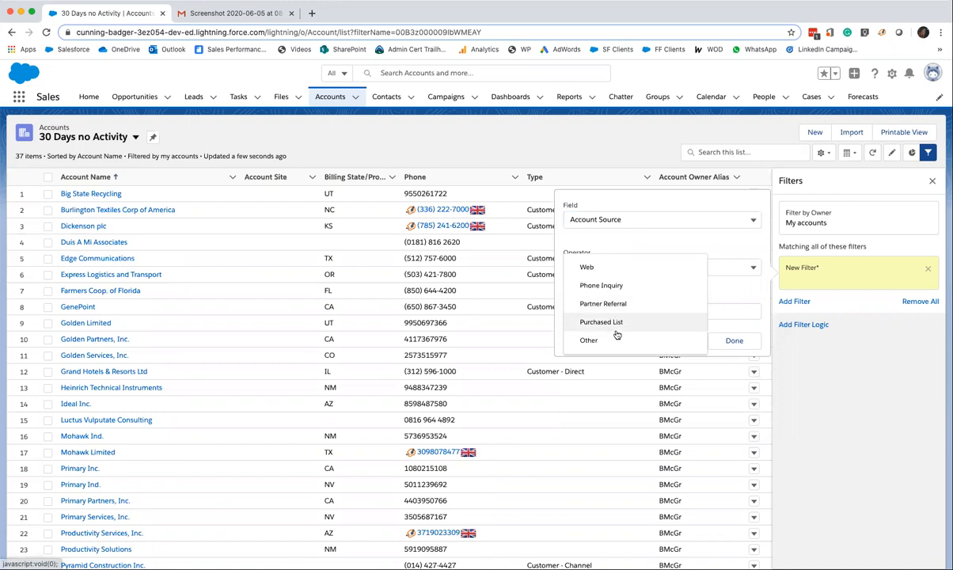
pyautogui.click(617, 267)
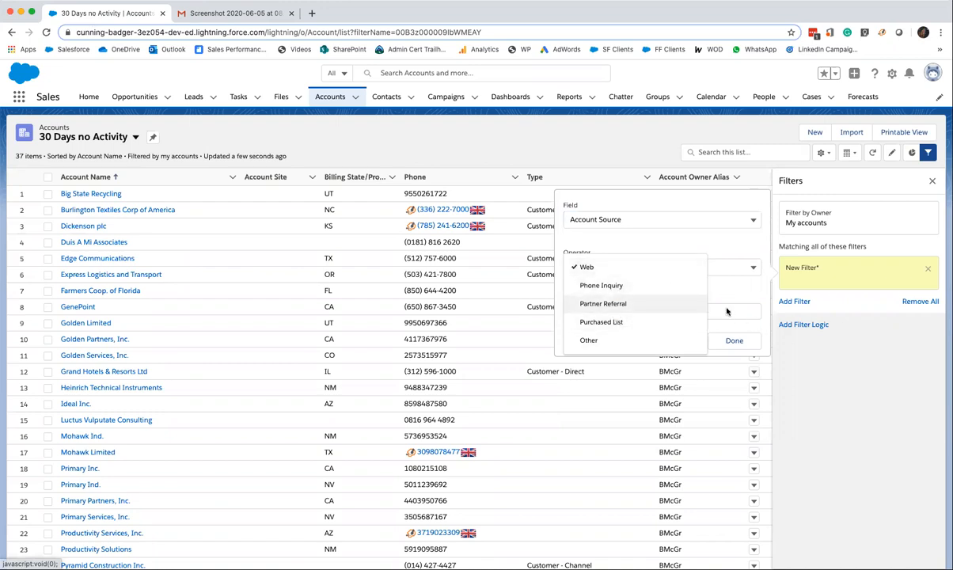
pyautogui.click(742, 289)
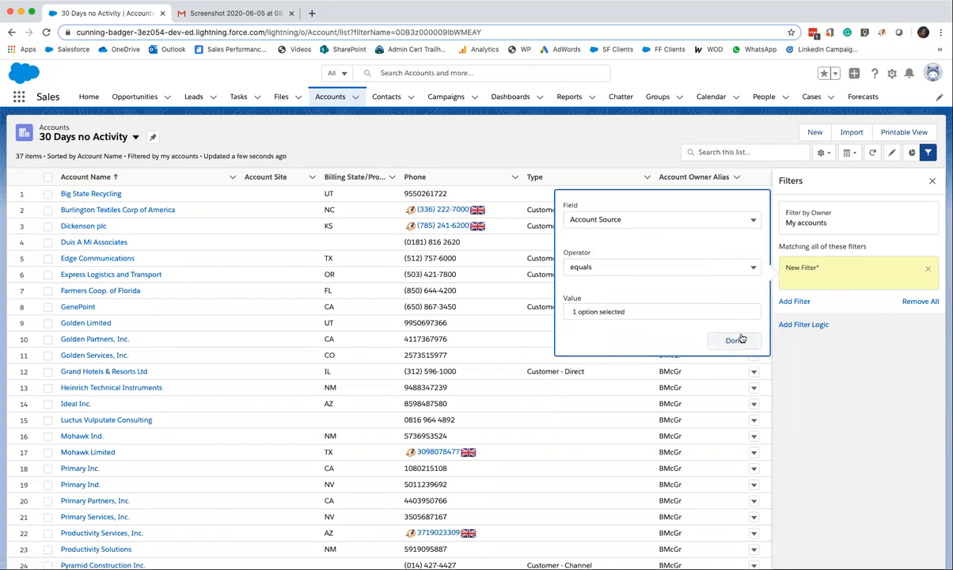
pyautogui.click(718, 310)
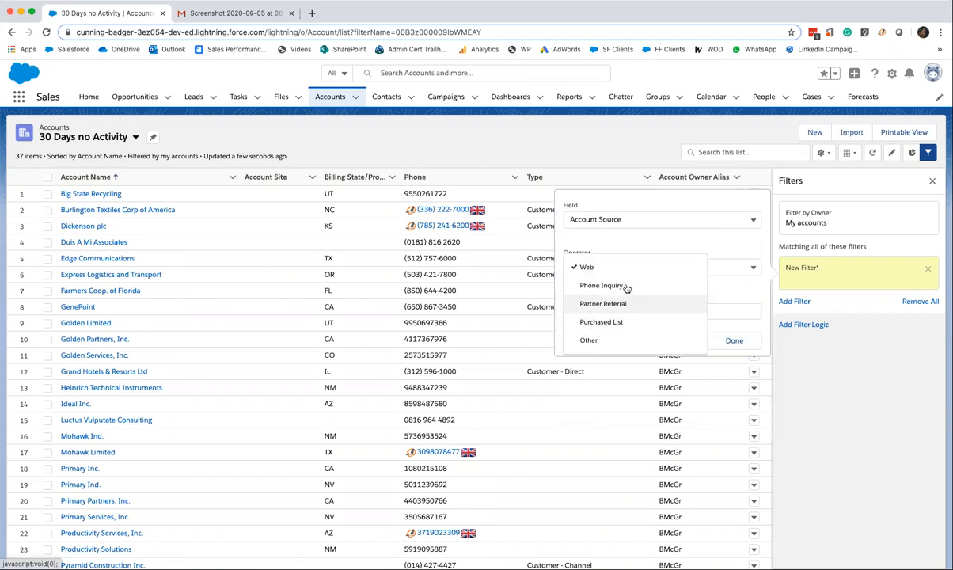
pyautogui.click(752, 329)
pyautogui.click(735, 341)
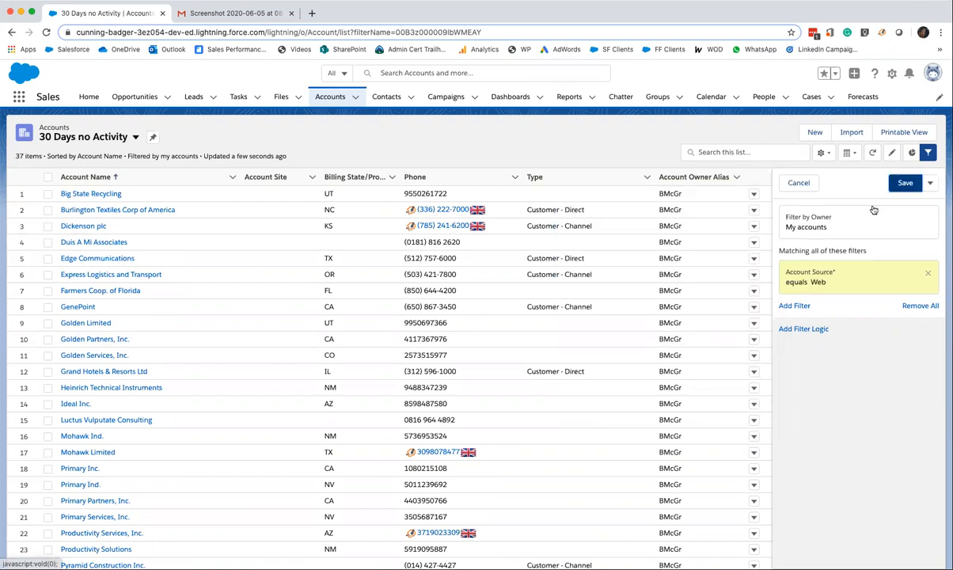
pyautogui.click(904, 184)
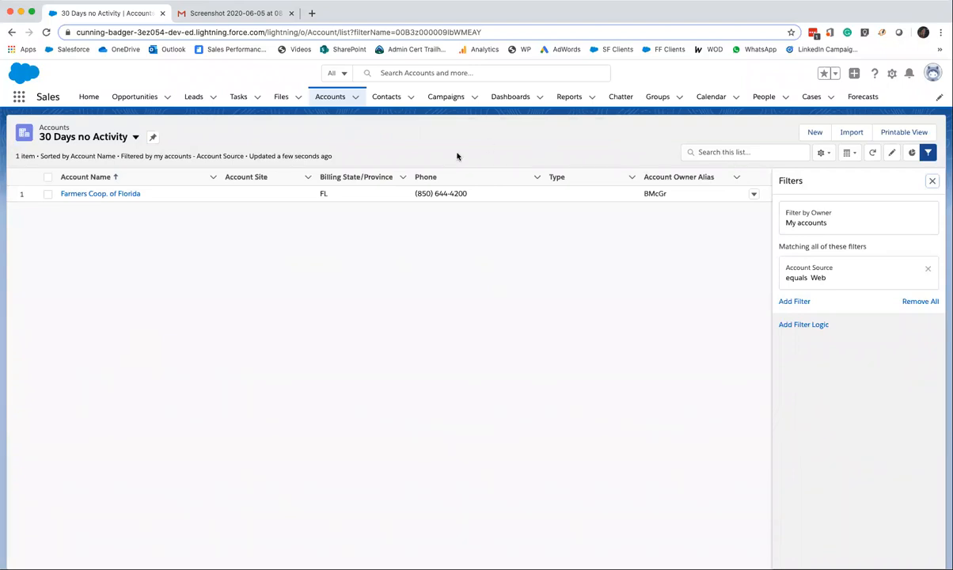
# Step: Check the fields available for display in the list view and compare with the Inactive Days filter in the Gmail screenshot tab
pyautogui.click(824, 152)
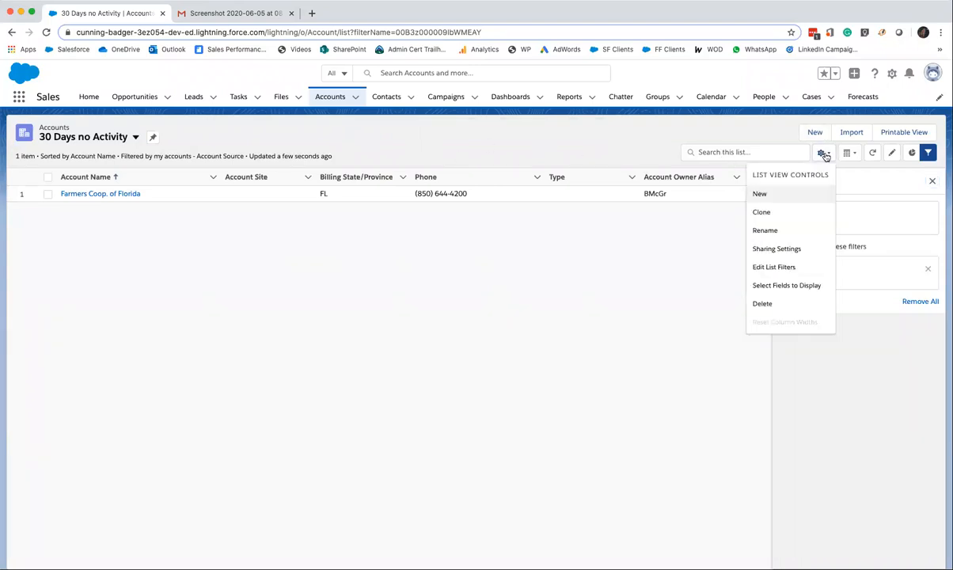
pyautogui.click(797, 283)
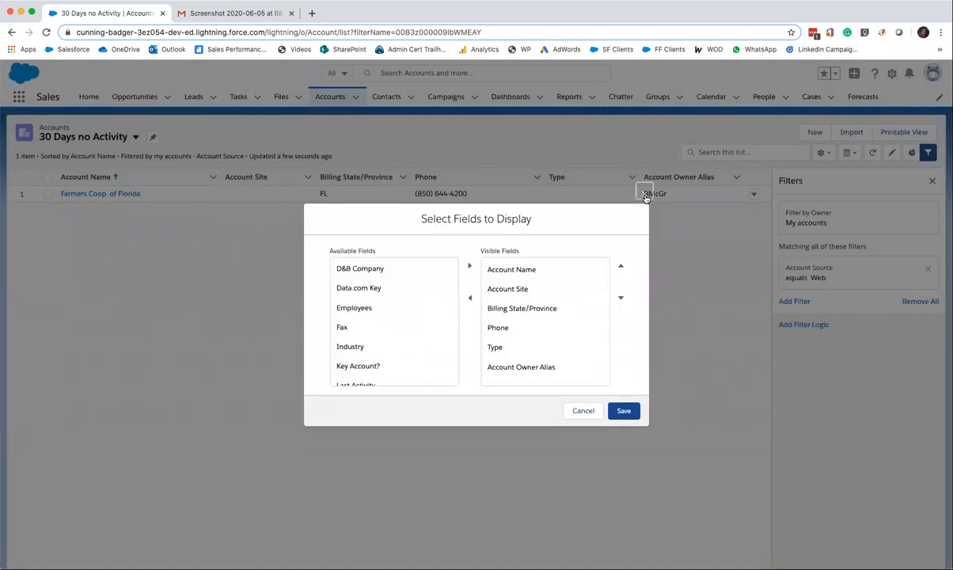
pyautogui.click(644, 194)
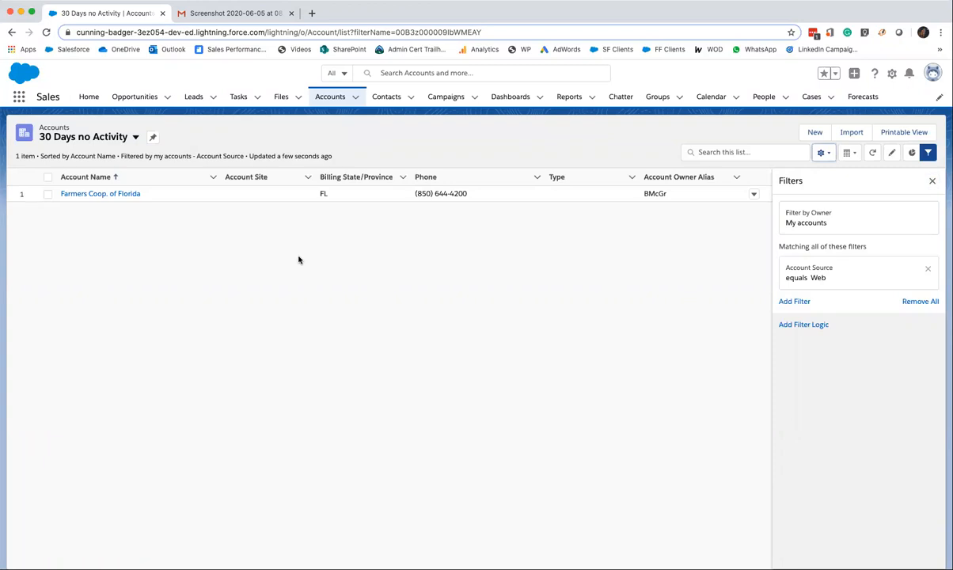
pyautogui.click(195, 16)
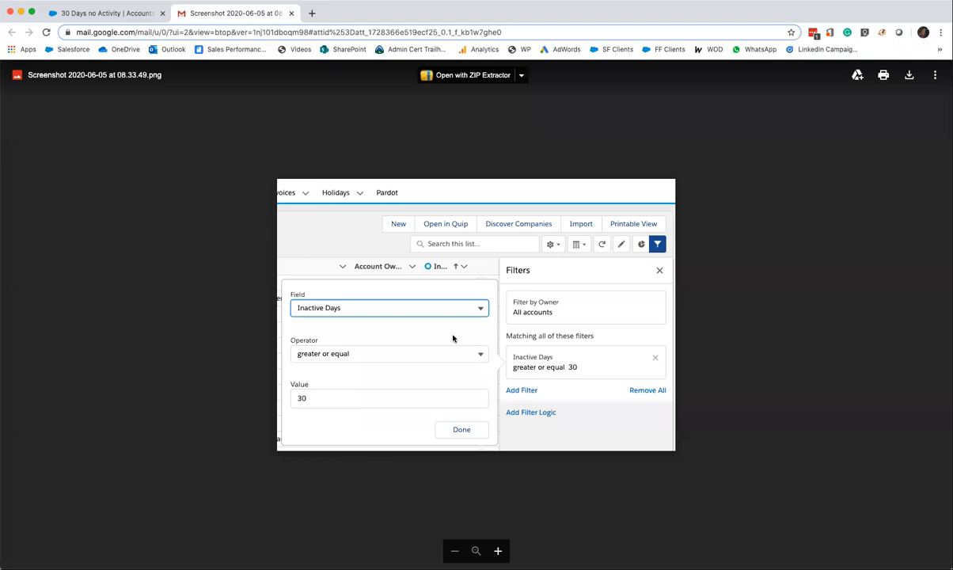
pyautogui.click(125, 12)
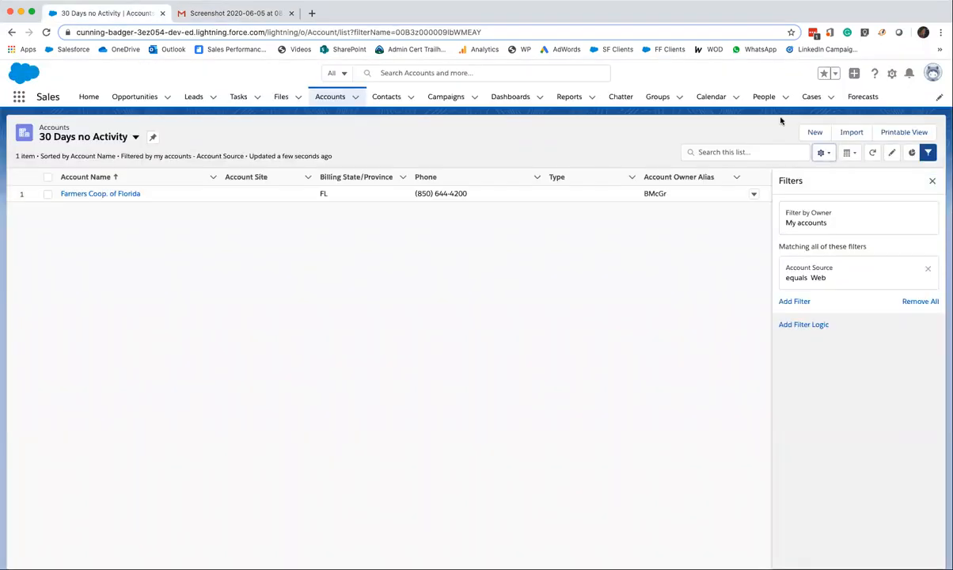
# Step: Clone the 30 Days no Activity list view and name the copy "60 Days no Activity"
pyautogui.click(824, 152)
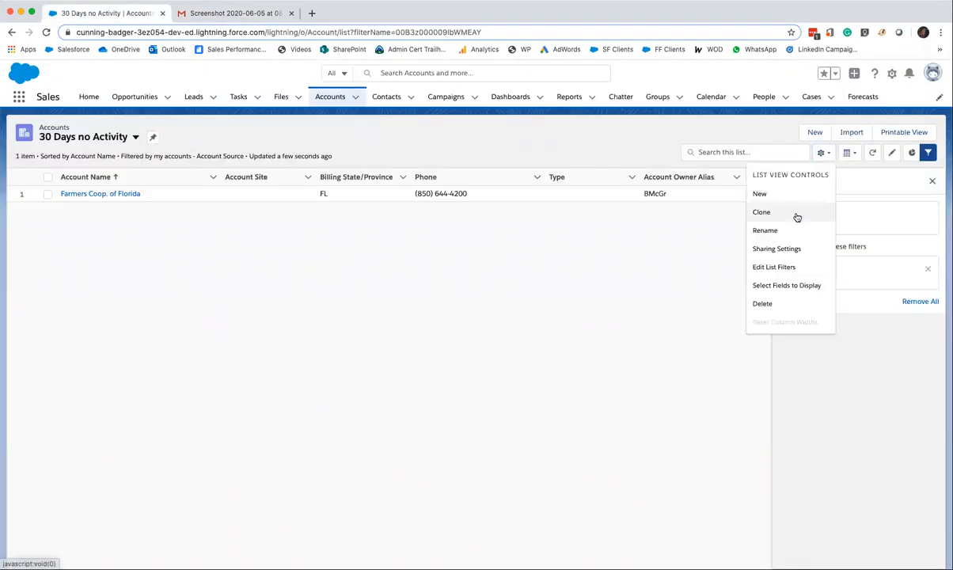
pyautogui.click(794, 215)
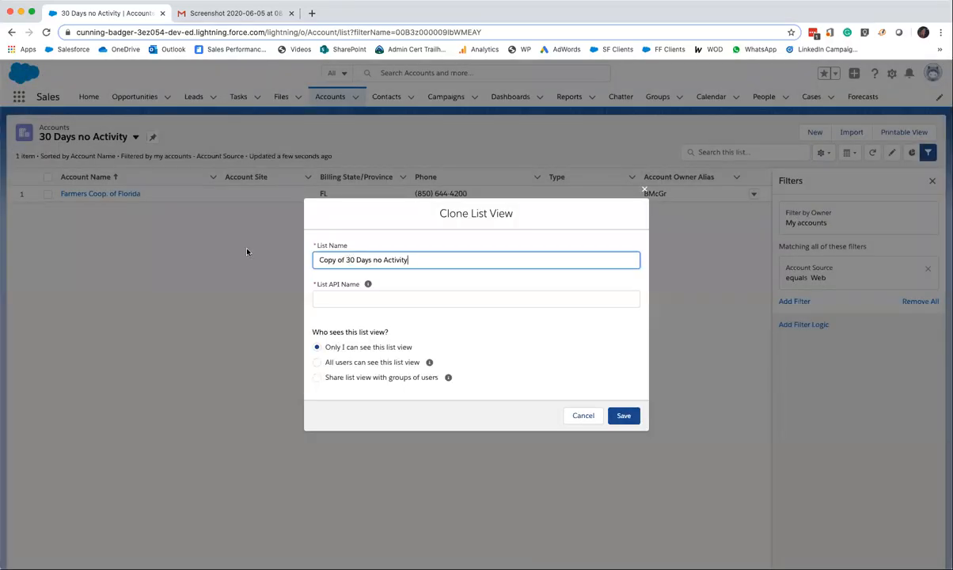
pyautogui.moveTo(355, 259); pyautogui.dragTo(317, 259)
pyautogui.write('60')
pyautogui.click(487, 277)
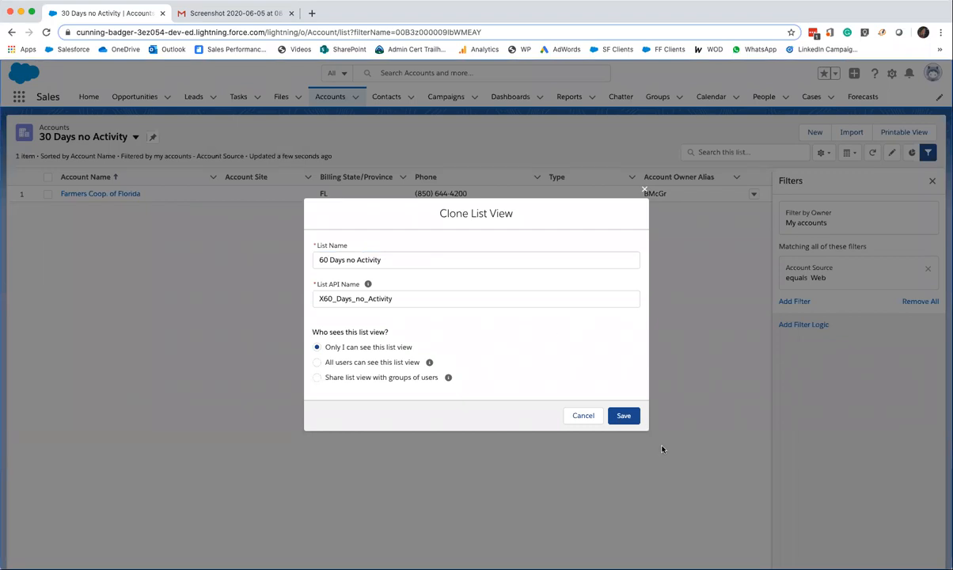
pyautogui.click(623, 415)
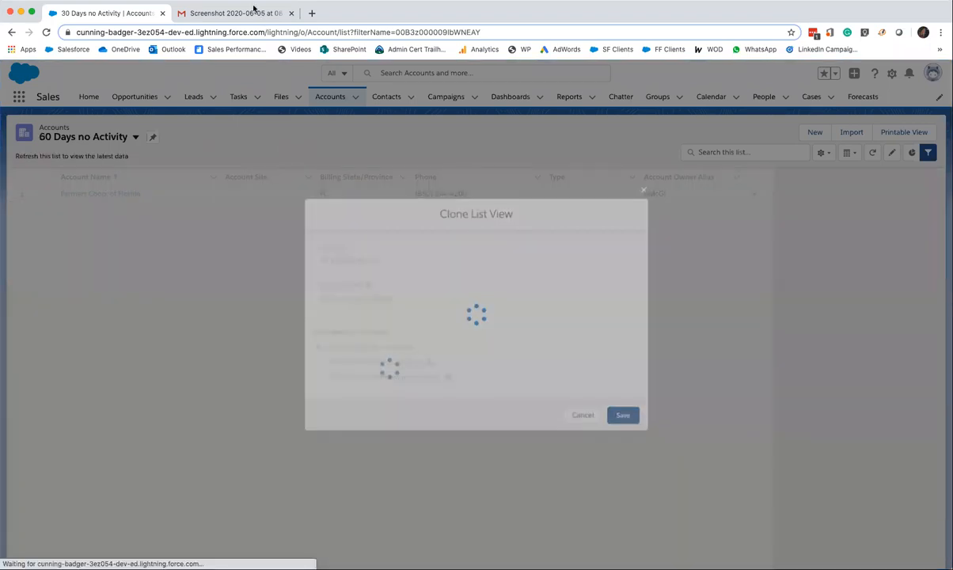
# Step: Review the Inactive Days filter example in the Gmail tab again and go back to the pinned Accounts list view in Salesforce
pyautogui.click(253, 10)
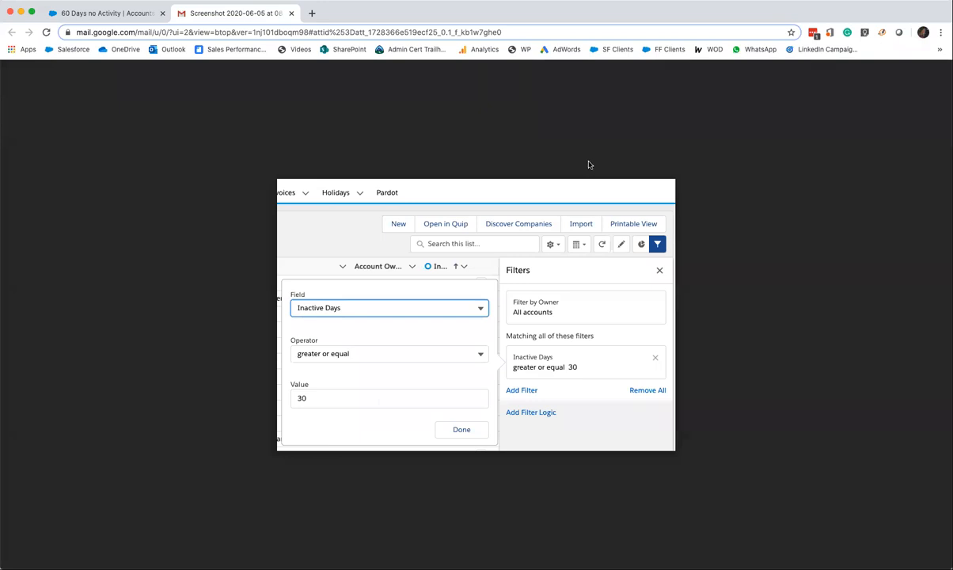
pyautogui.click(124, 13)
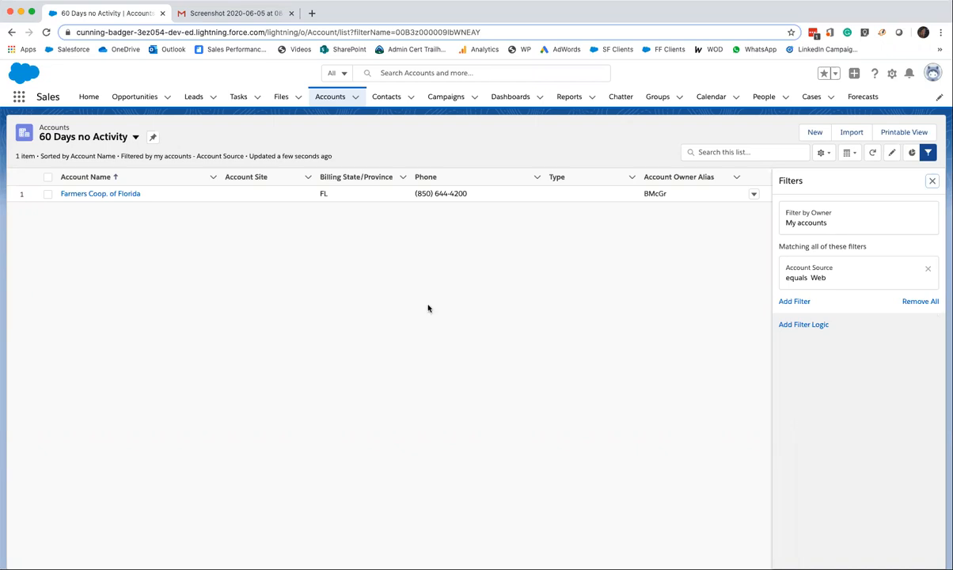
pyautogui.click(329, 98)
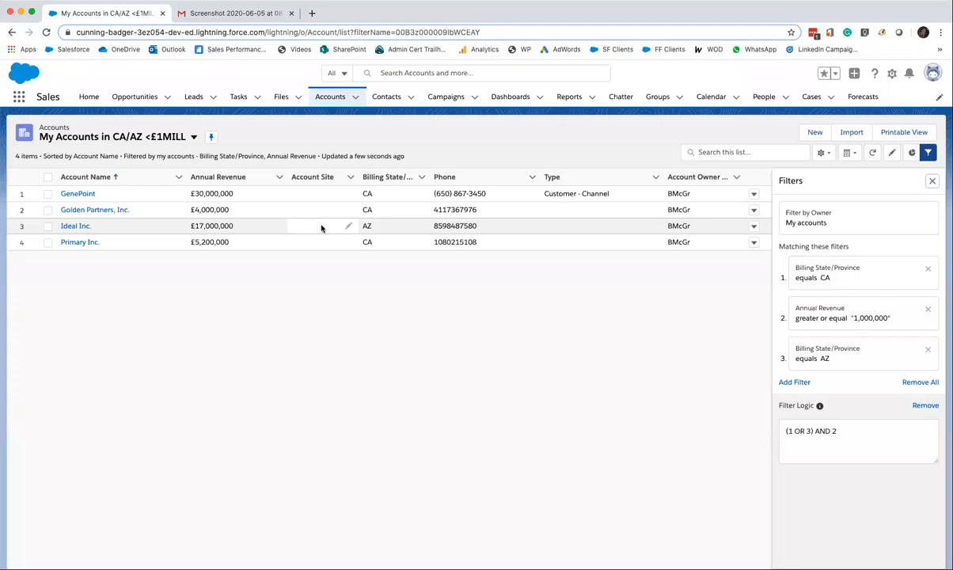
# Step: Open the GenePoint account's details, mark it as a Key Account, and save the record
pyautogui.click(79, 194)
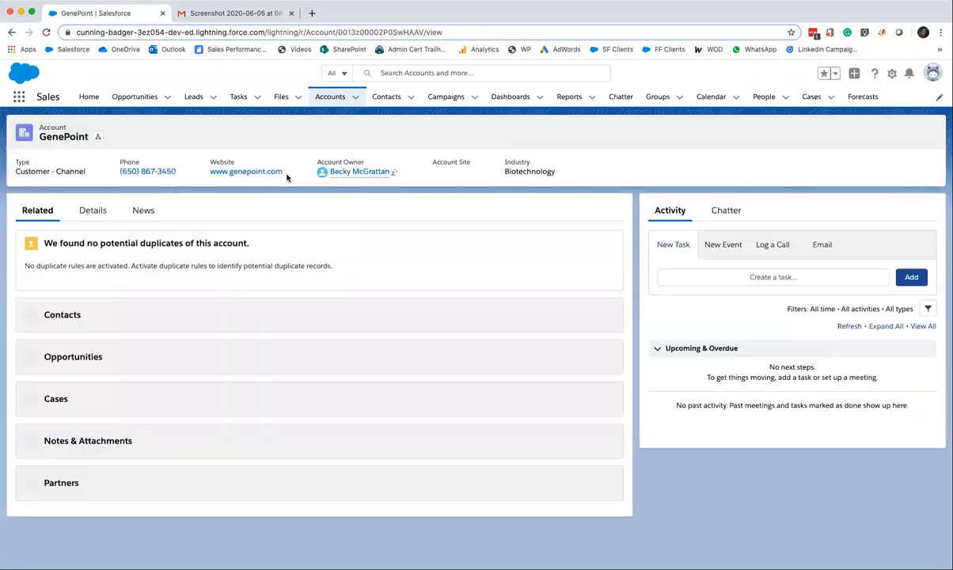
pyautogui.click(92, 212)
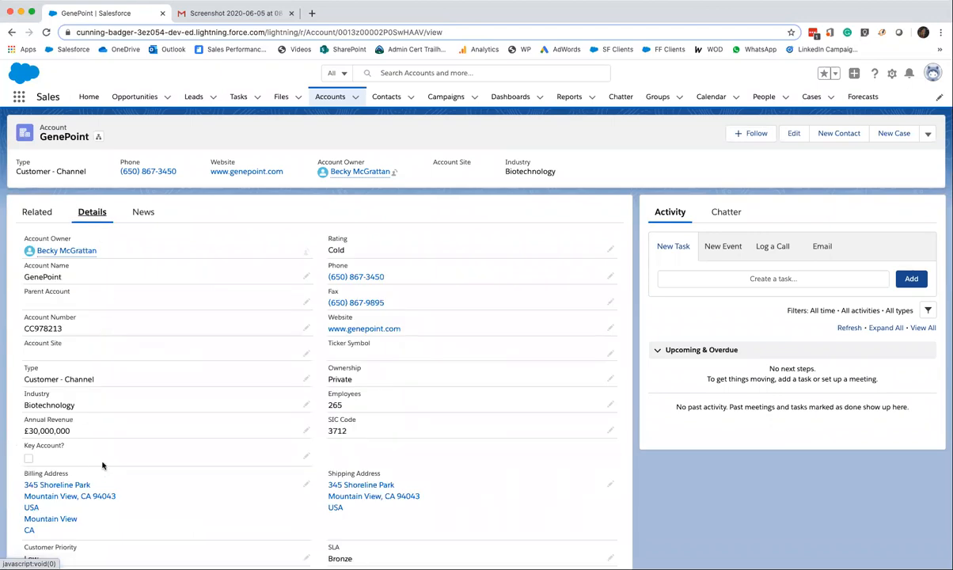
pyautogui.scroll(-1, 44, 416)
pyautogui.scroll(-2, 34, 385)
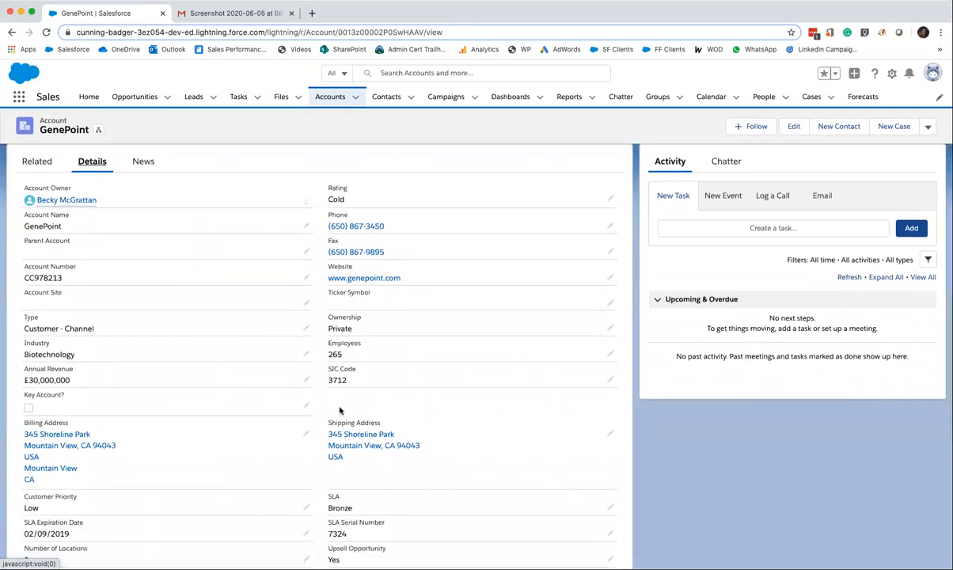
pyautogui.doubleClick(151, 405)
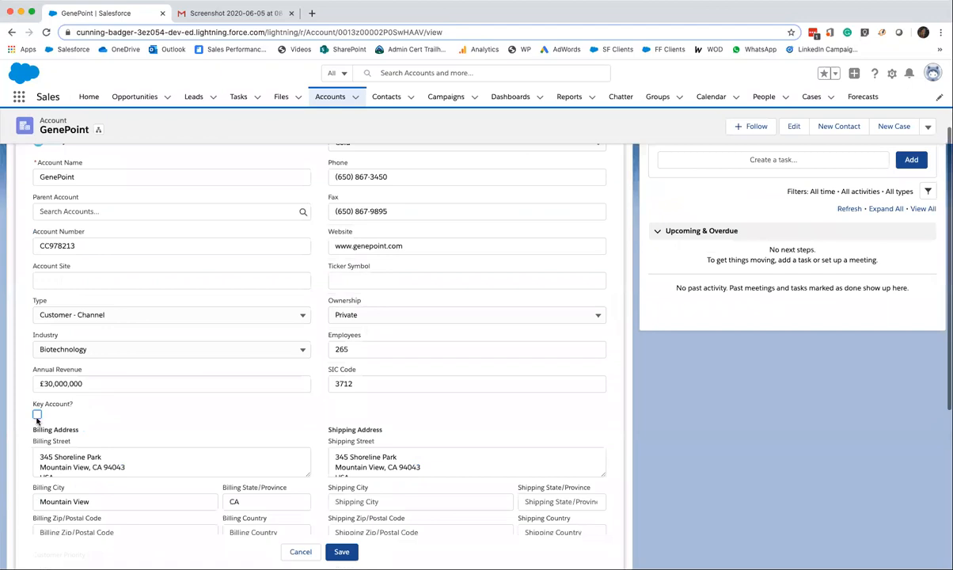
pyautogui.click(36, 415)
pyautogui.scroll(-3, 191, 393)
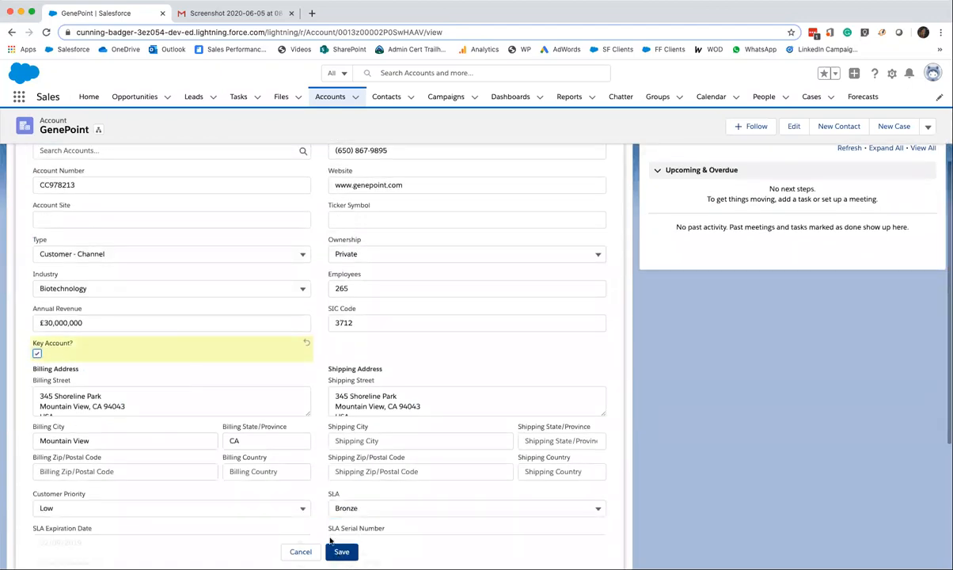
pyautogui.click(341, 552)
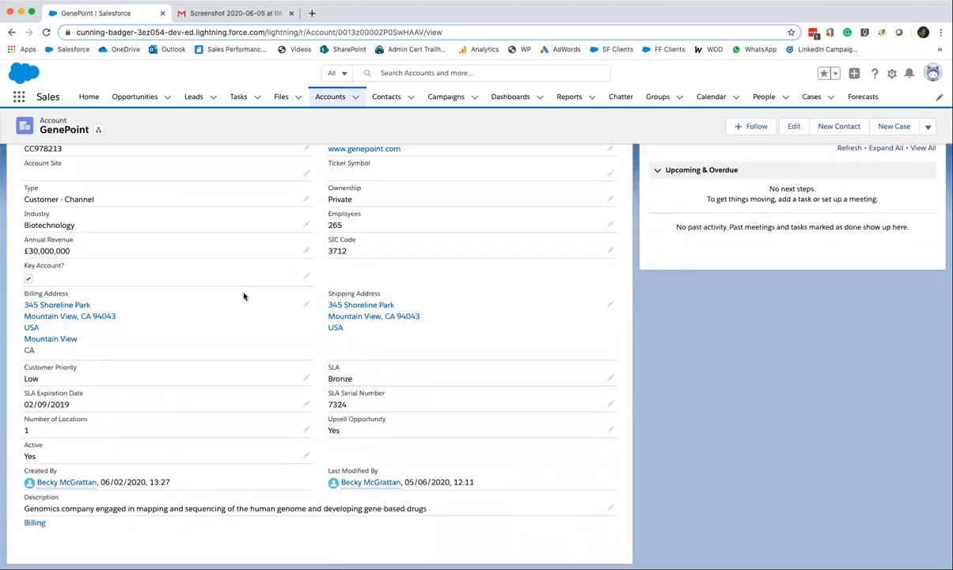
pyautogui.scroll(3, 251, 298)
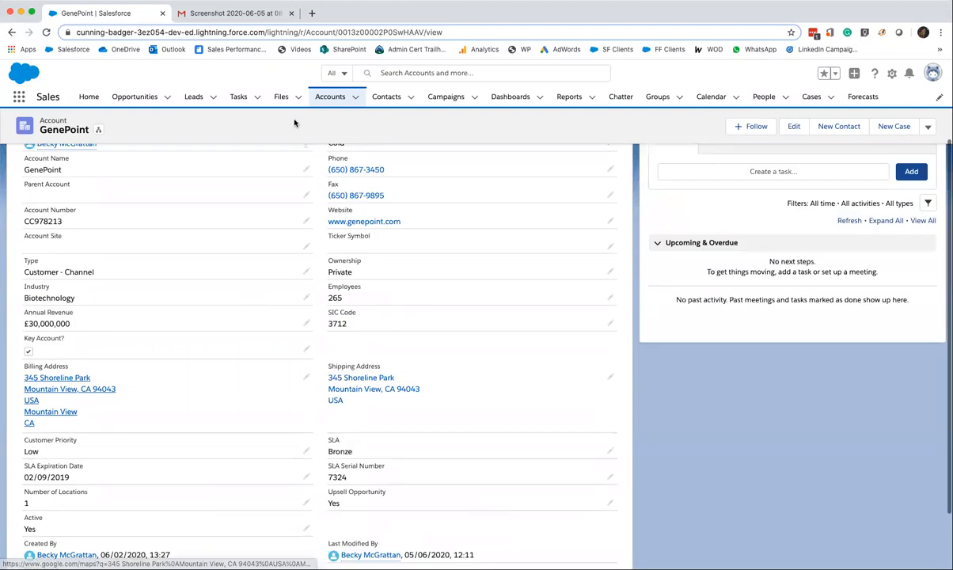
# Step: Return to the Accounts list and switch to the My Accounts list view
pyautogui.click(329, 97)
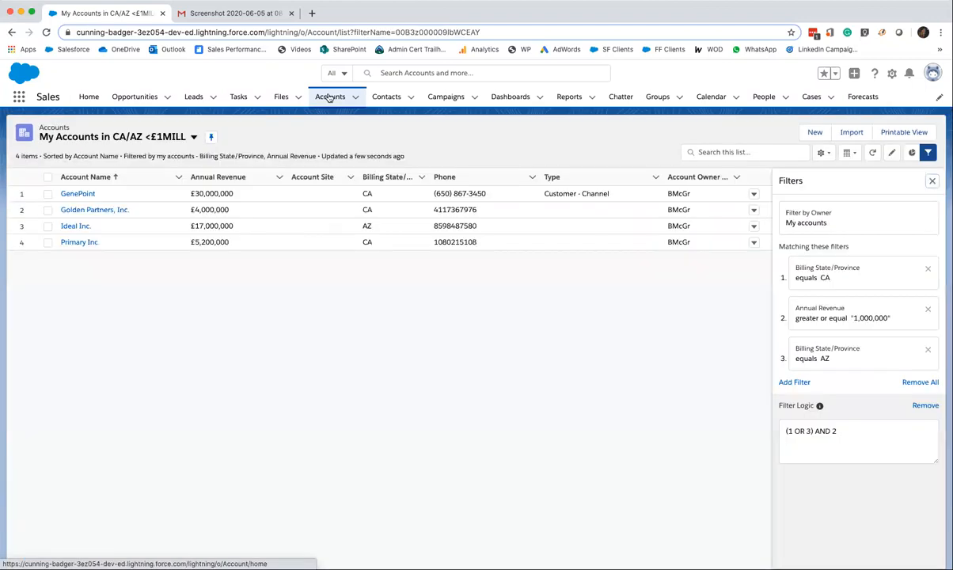
pyautogui.click(95, 137)
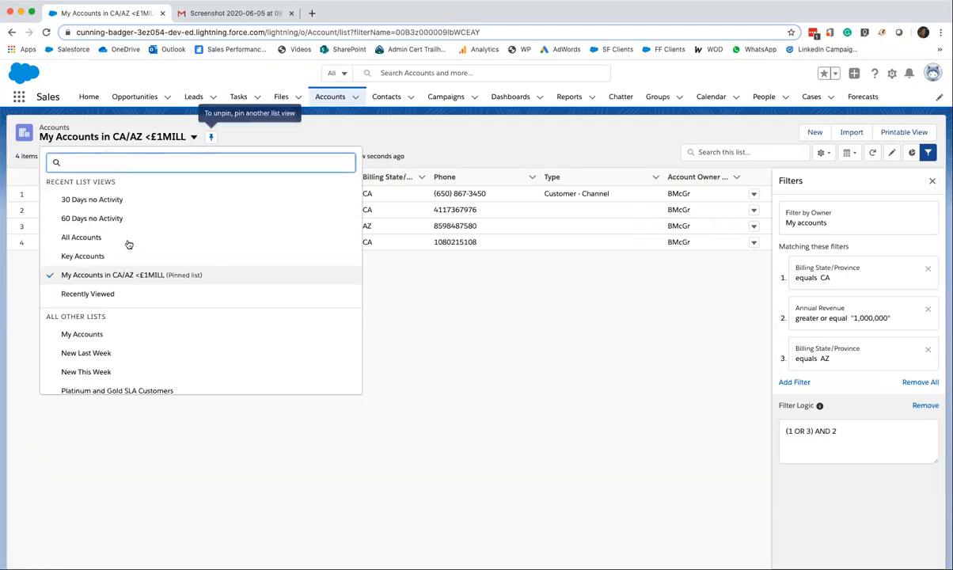
pyautogui.click(96, 333)
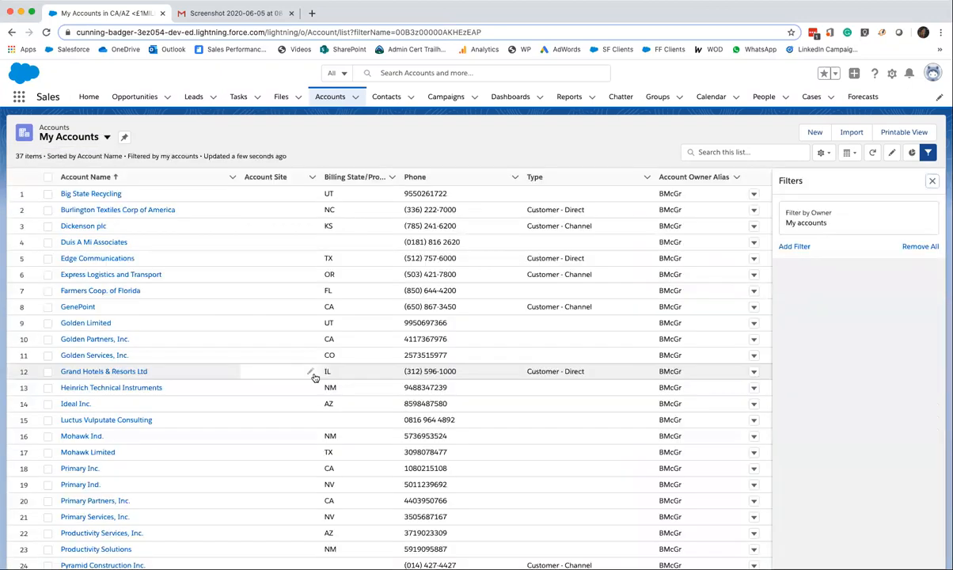
# Step: Add the Key Account? field to the My Accounts list view's visible fields, place it directly after Account Name, and save
pyautogui.click(822, 153)
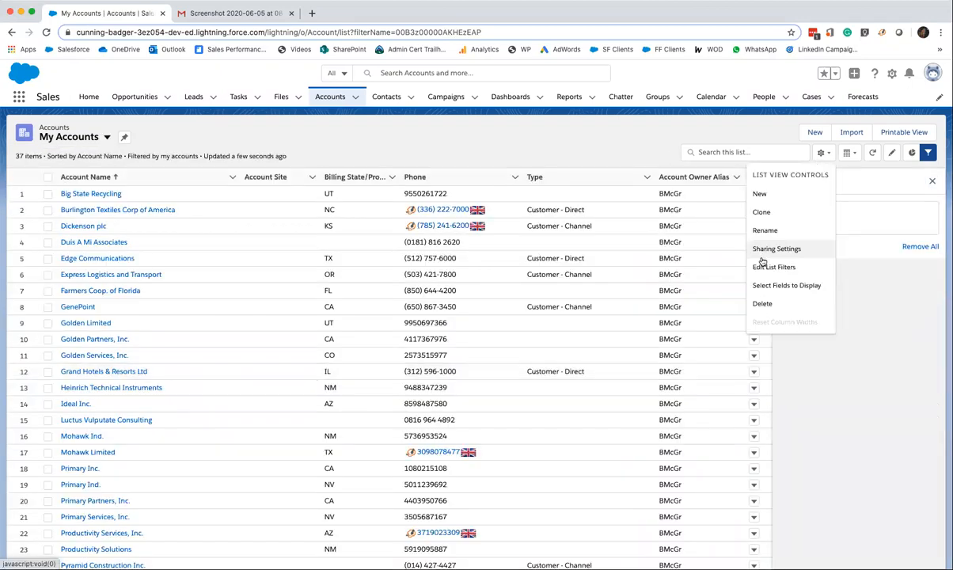
pyautogui.click(763, 266)
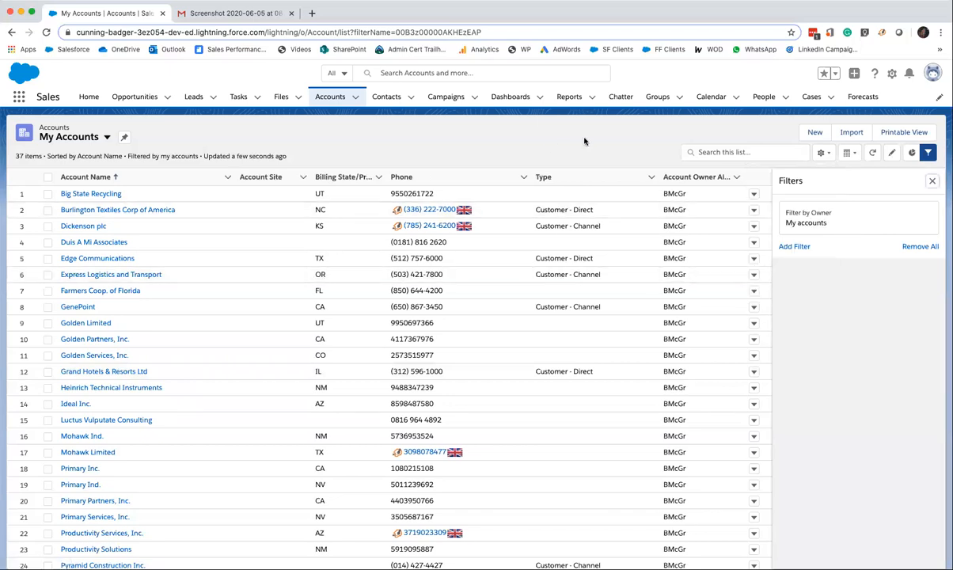
pyautogui.click(822, 153)
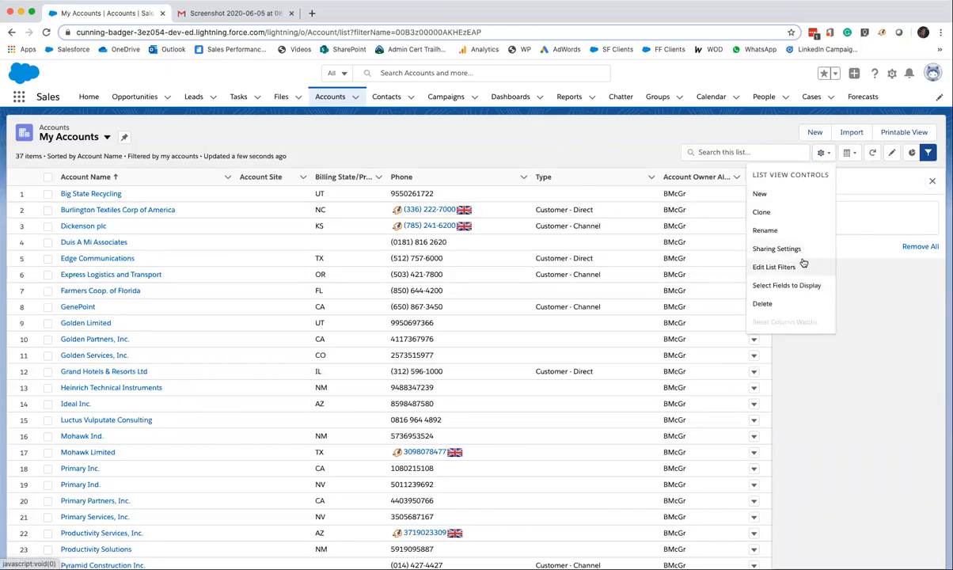
pyautogui.click(790, 285)
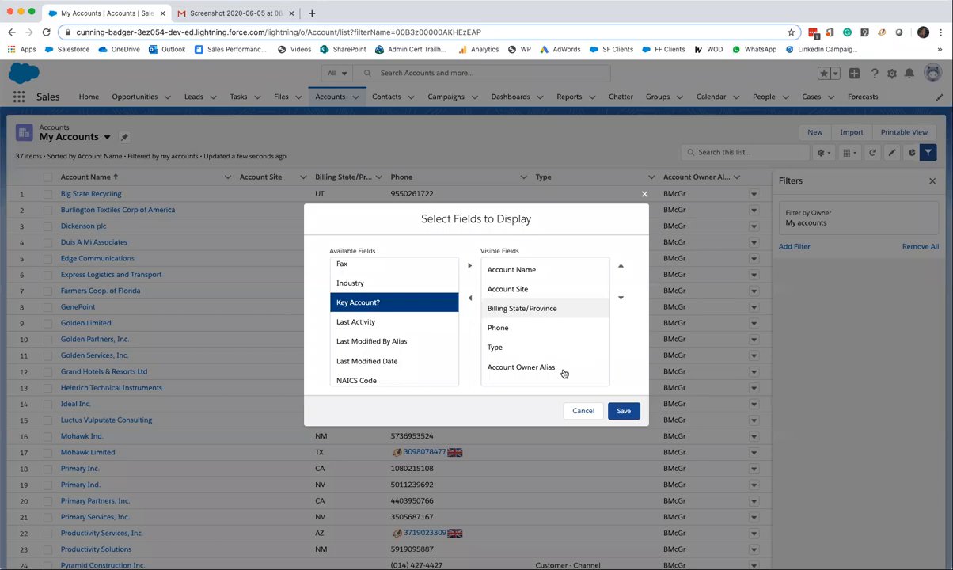
pyautogui.click(470, 266)
pyautogui.click(620, 266)
pyautogui.click(620, 266)
pyautogui.click(620, 267)
pyautogui.click(620, 267)
pyautogui.click(620, 266)
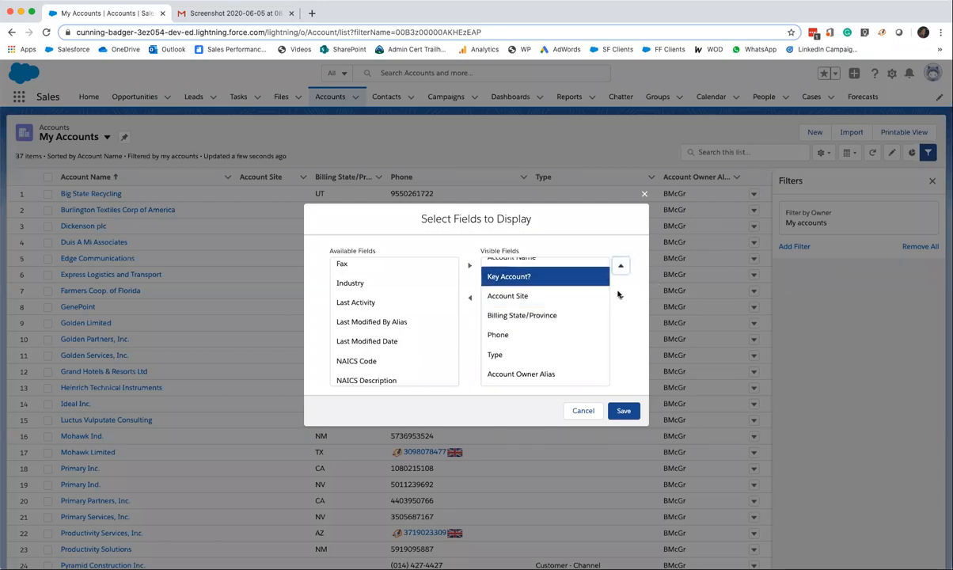
pyautogui.click(624, 411)
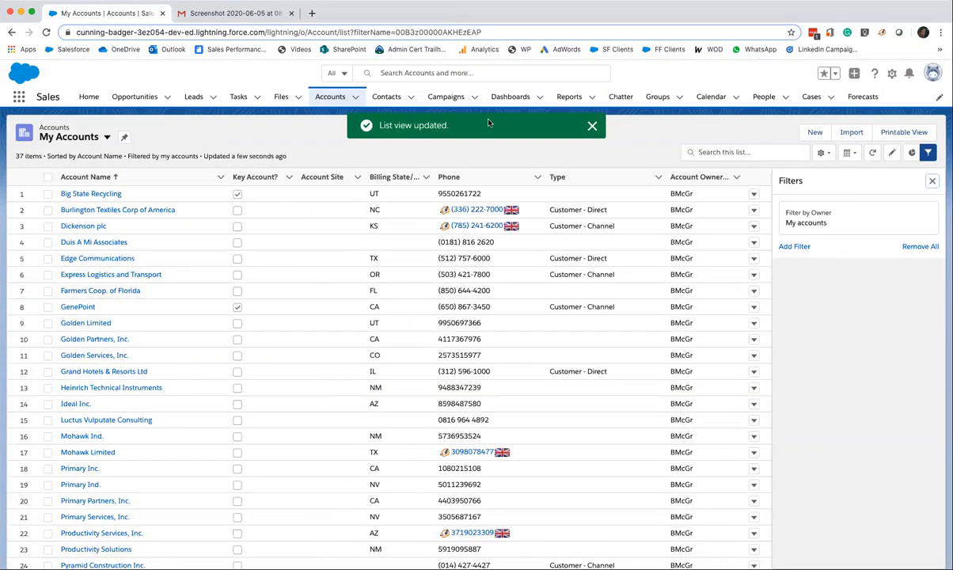
# Step: Mark Burlington Textiles Corp of America, Express Logistics and Transport, and Golden Services, Inc. as key accounts inline in the list and save
pyautogui.click(220, 194)
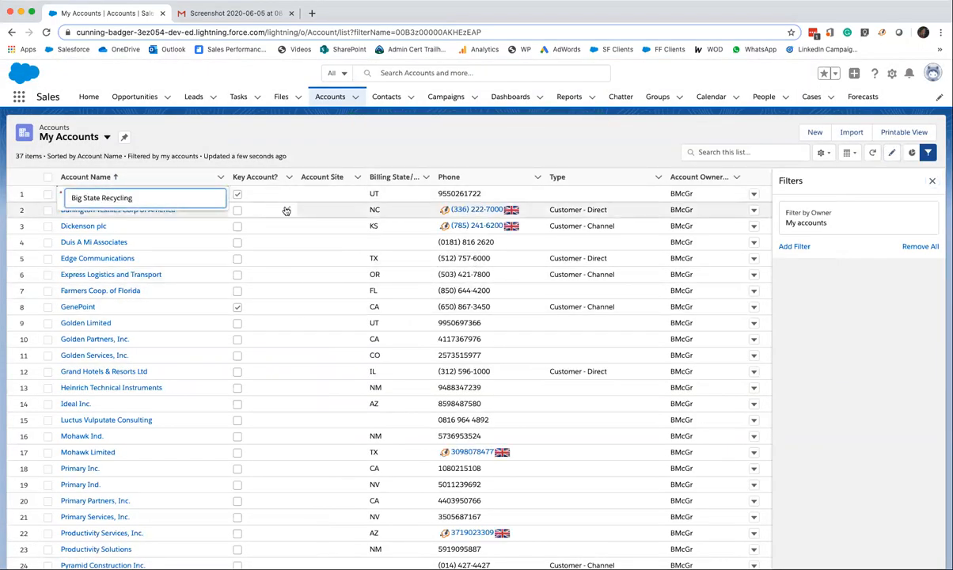
pyautogui.click(288, 212)
pyautogui.click(237, 213)
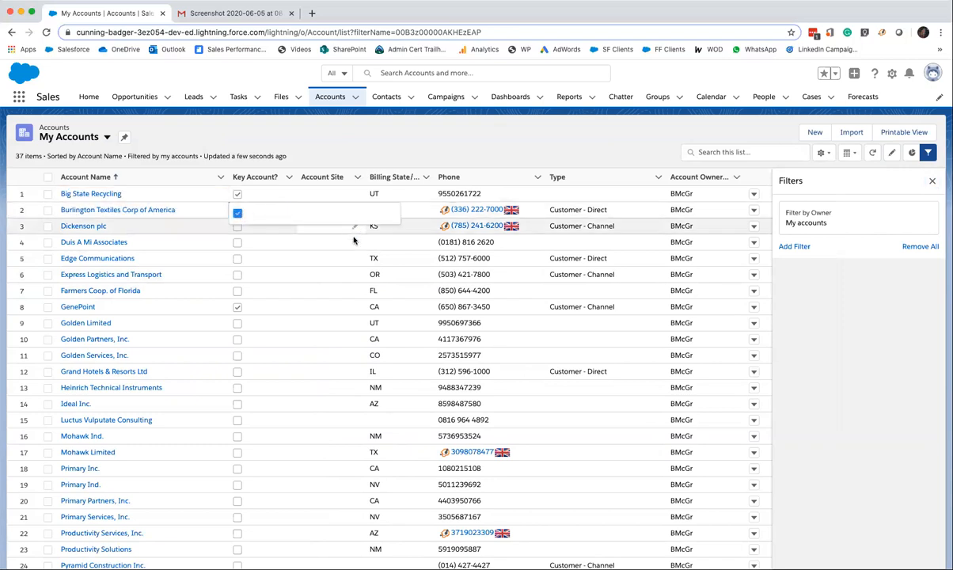
pyautogui.click(236, 276)
pyautogui.click(286, 276)
pyautogui.click(237, 278)
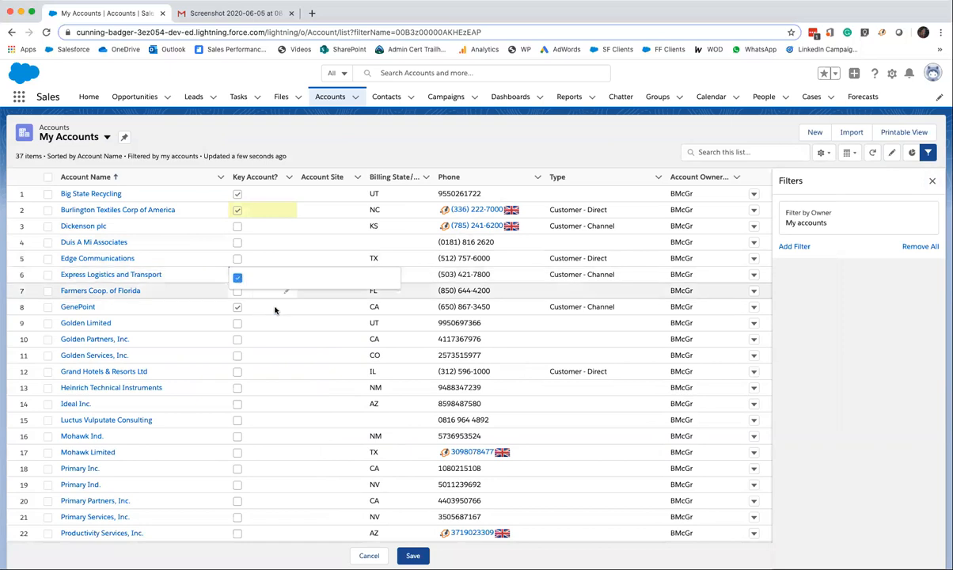
pyautogui.click(286, 355)
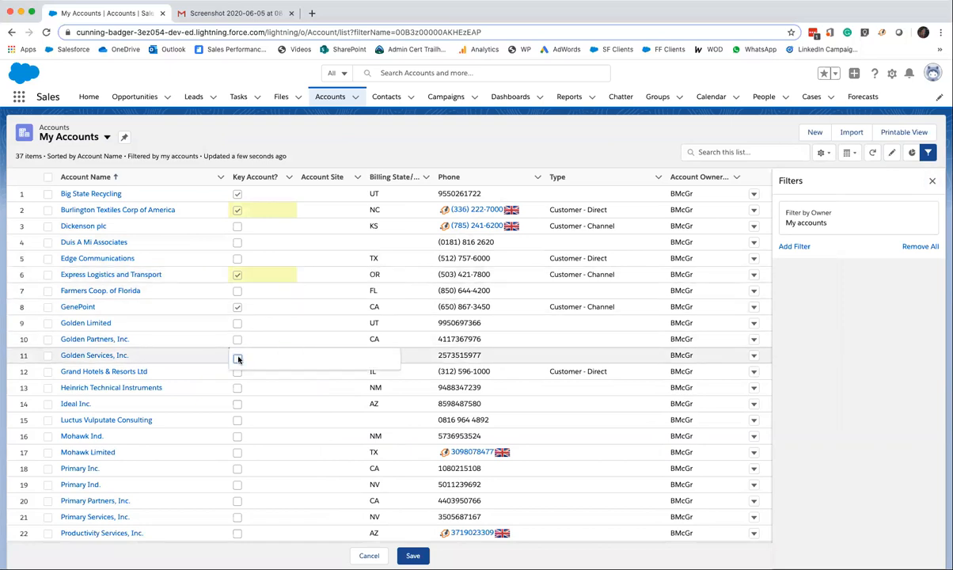
pyautogui.click(238, 359)
pyautogui.click(411, 556)
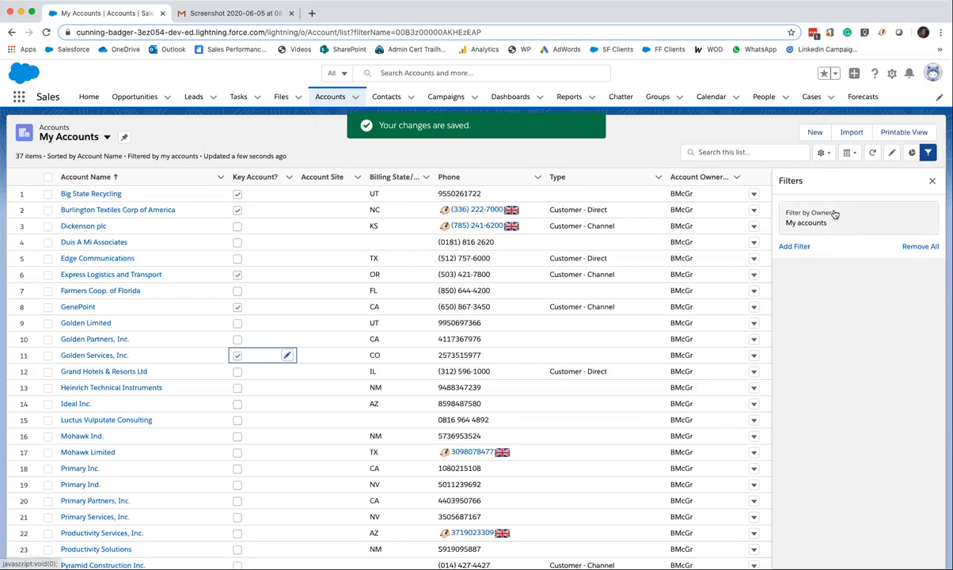
# Step: Create a new list view named "Key Accounts" with API name Key_Accounts1, shared with the Channel Sales Team role
pyautogui.click(859, 216)
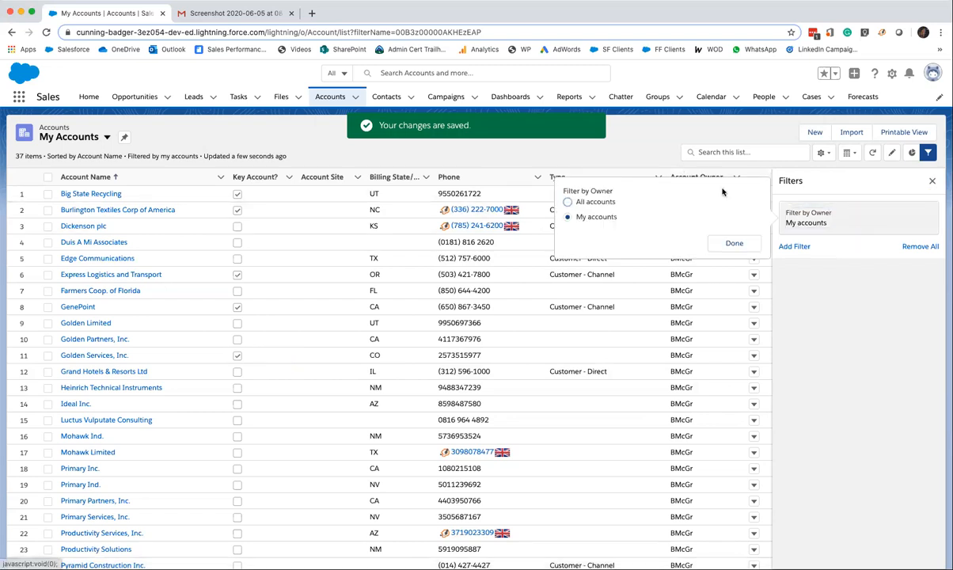
pyautogui.click(809, 206)
pyautogui.click(824, 152)
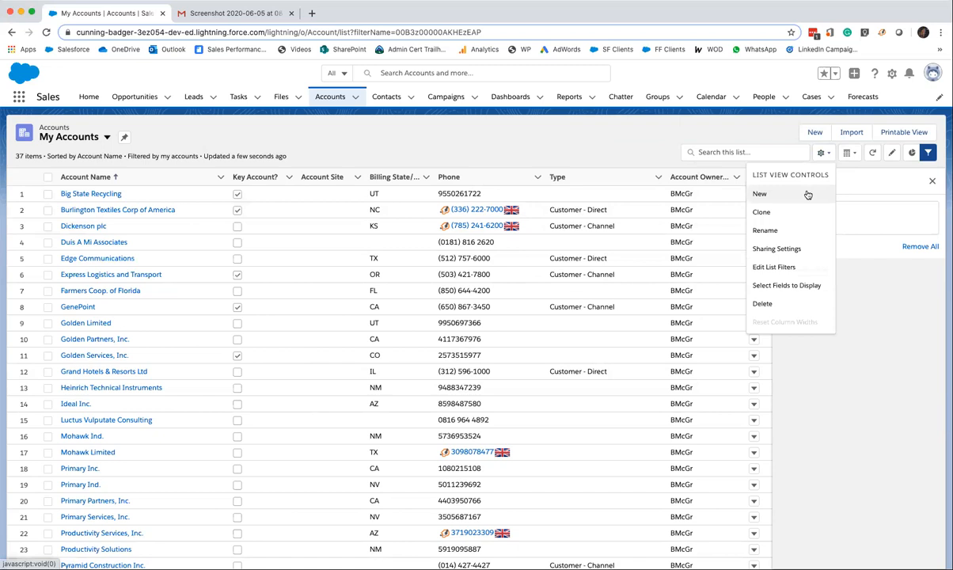
pyautogui.click(808, 194)
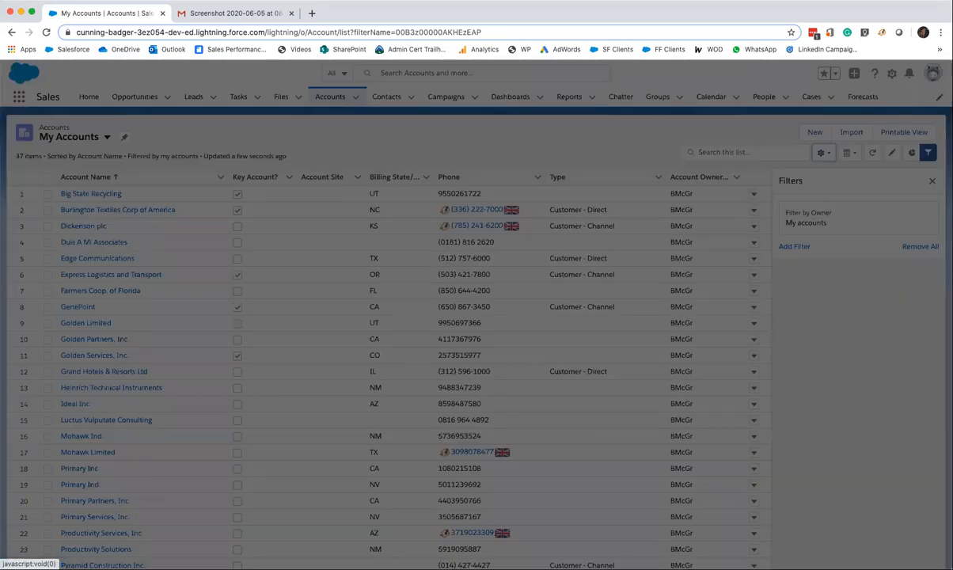
pyautogui.write('Key Acco')
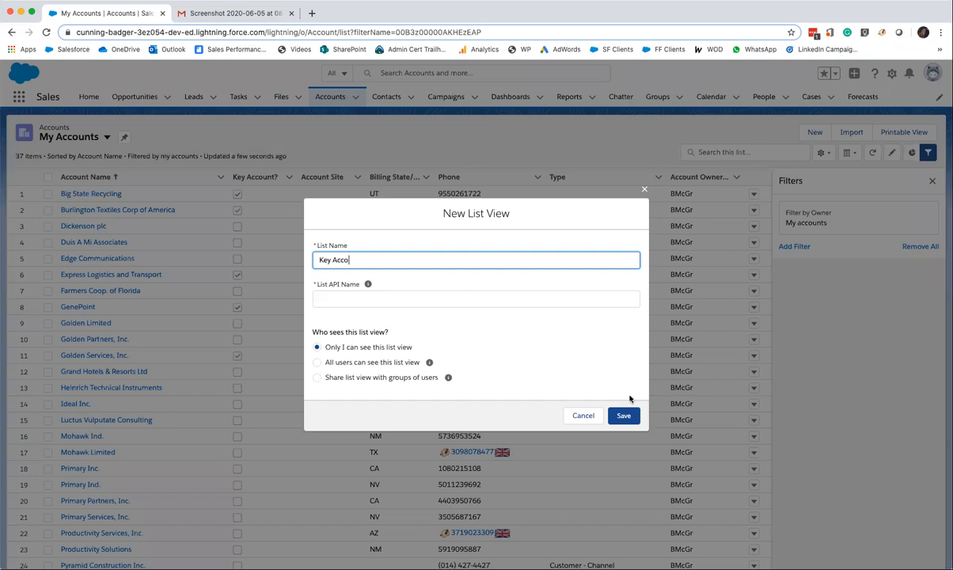
pyautogui.write('unts')
pyautogui.click(367, 378)
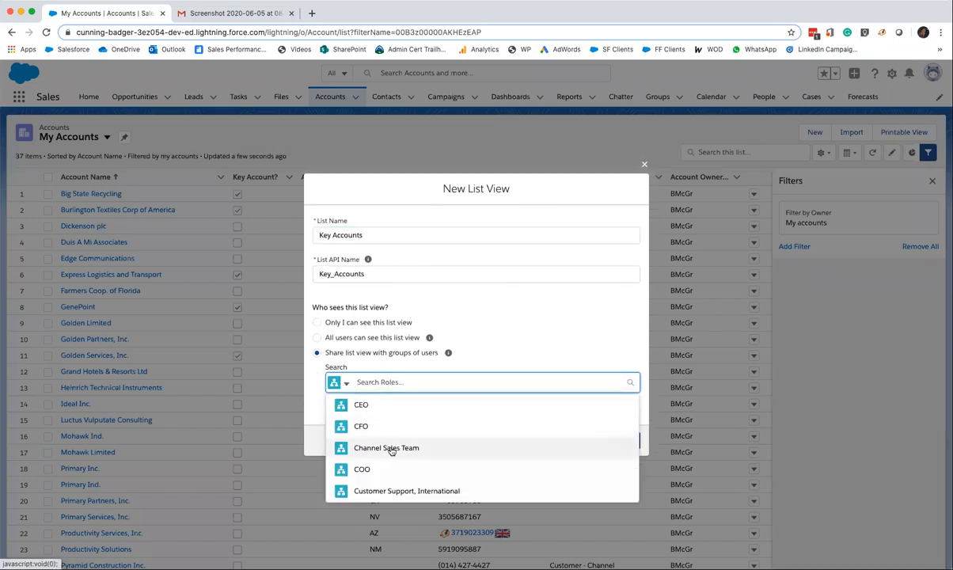
pyautogui.click(369, 448)
pyautogui.click(622, 453)
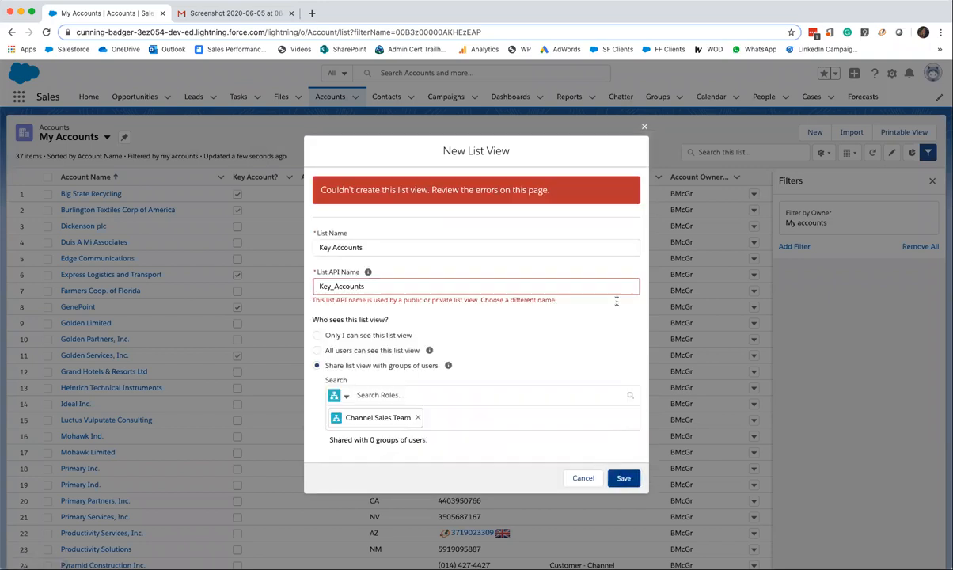
pyautogui.click(551, 298)
pyautogui.write('1')
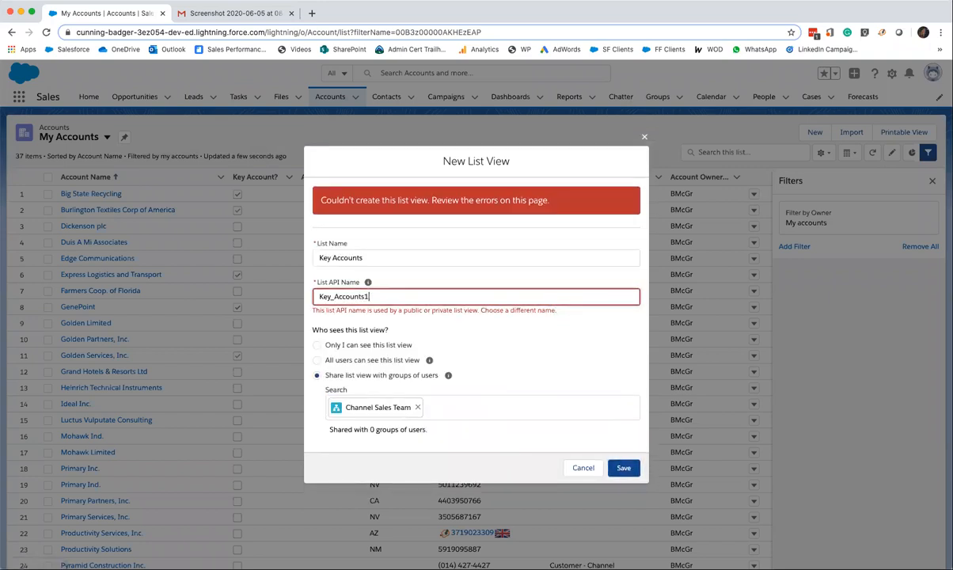
pyautogui.click(629, 468)
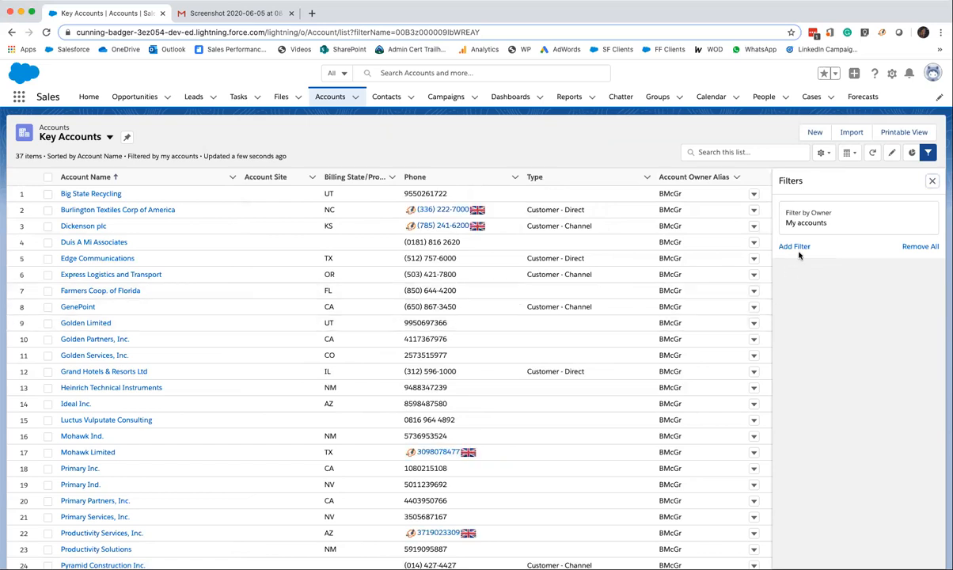
# Step: Filter the Key Accounts list view to Key Account? equals True and save it
pyautogui.click(794, 246)
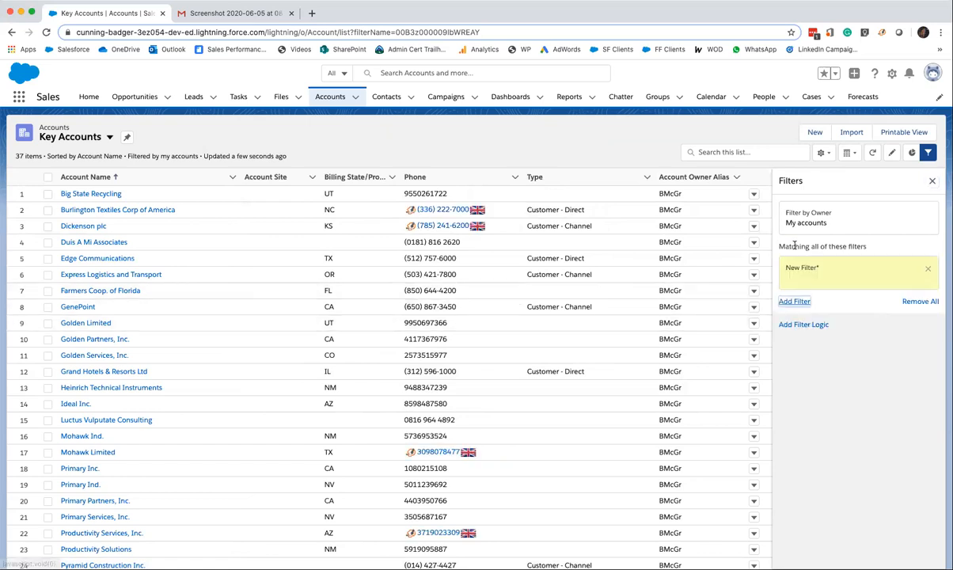
pyautogui.click(611, 217)
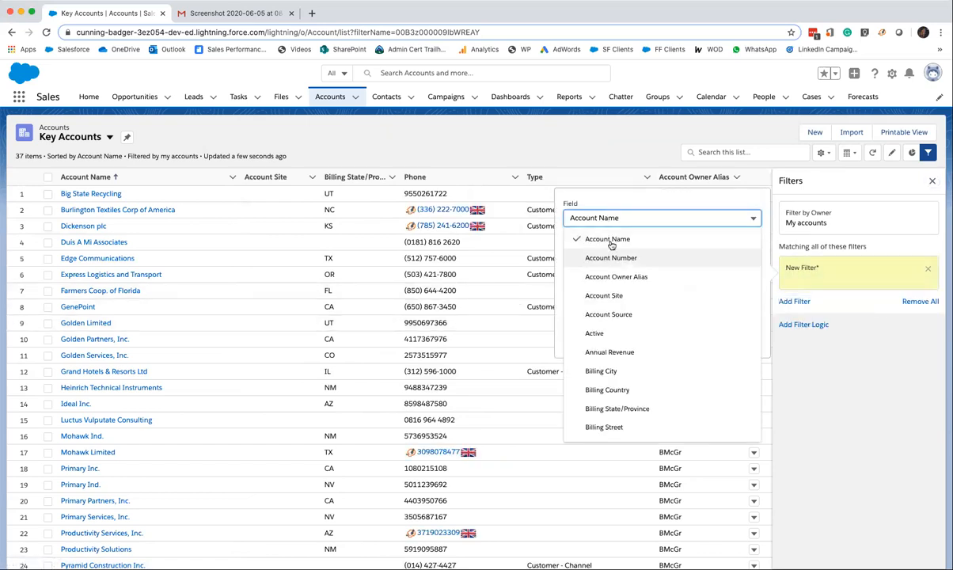
pyautogui.scroll(-5, 626, 407)
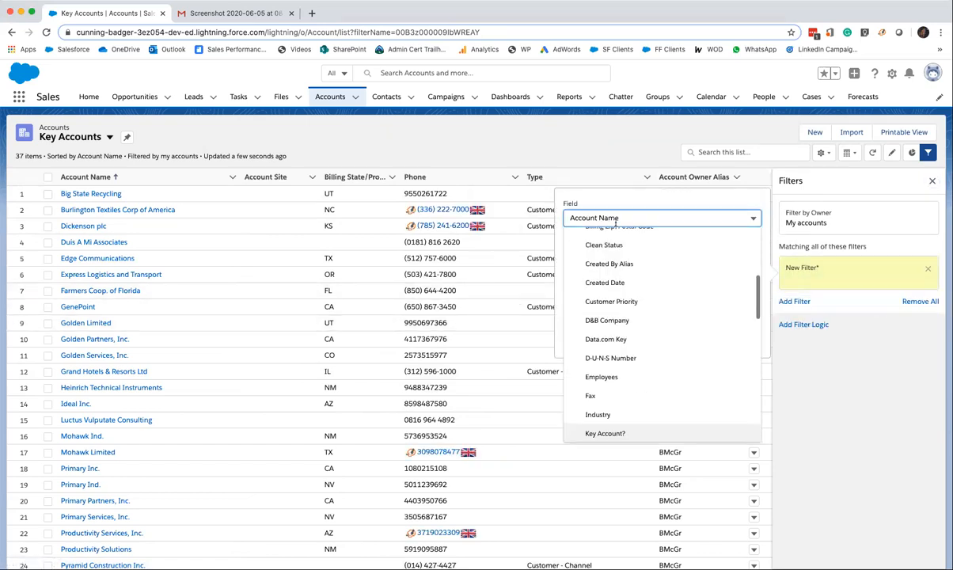
pyautogui.click(626, 432)
pyautogui.click(618, 315)
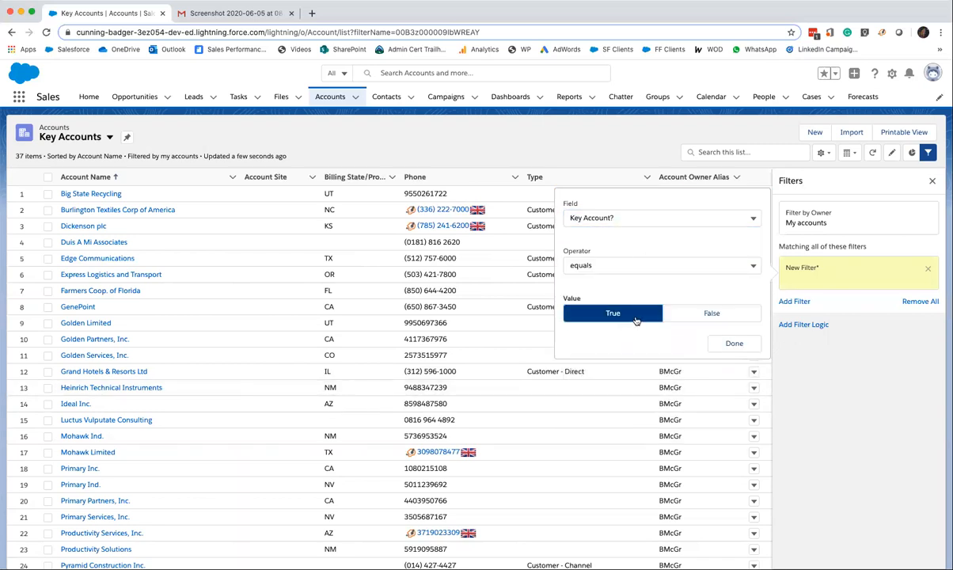
pyautogui.click(735, 345)
pyautogui.click(906, 184)
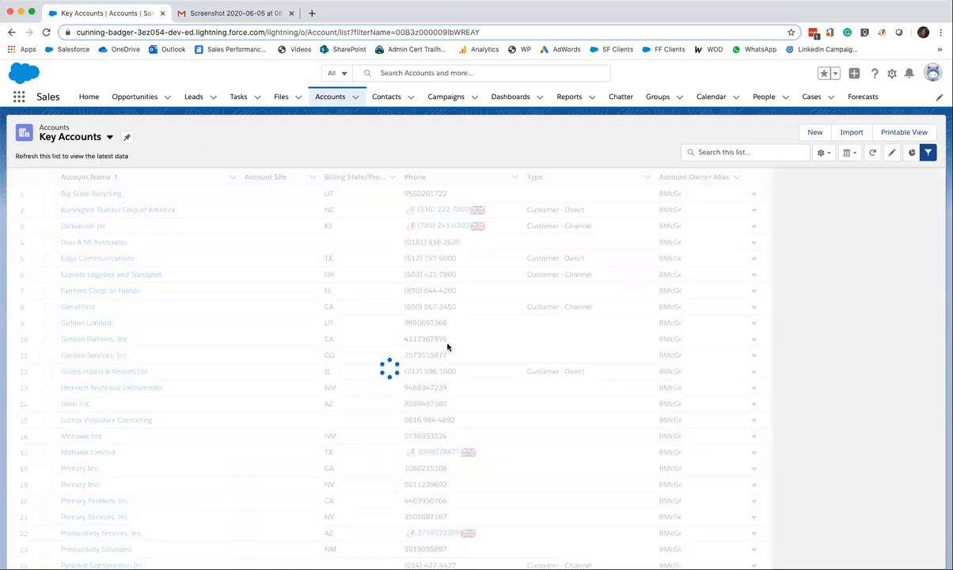